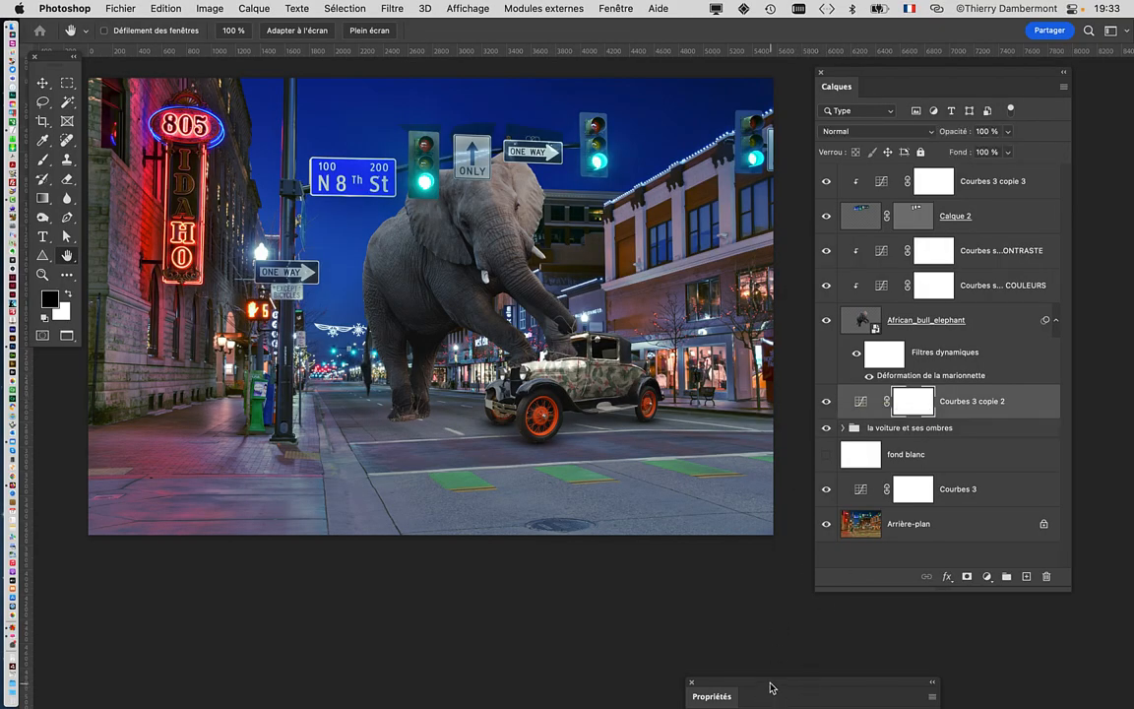
# - Arrange the curve properties and the layer list so the car stays visible beside them
pyautogui.moveTo(770, 687); pyautogui.dragTo(549, 222)
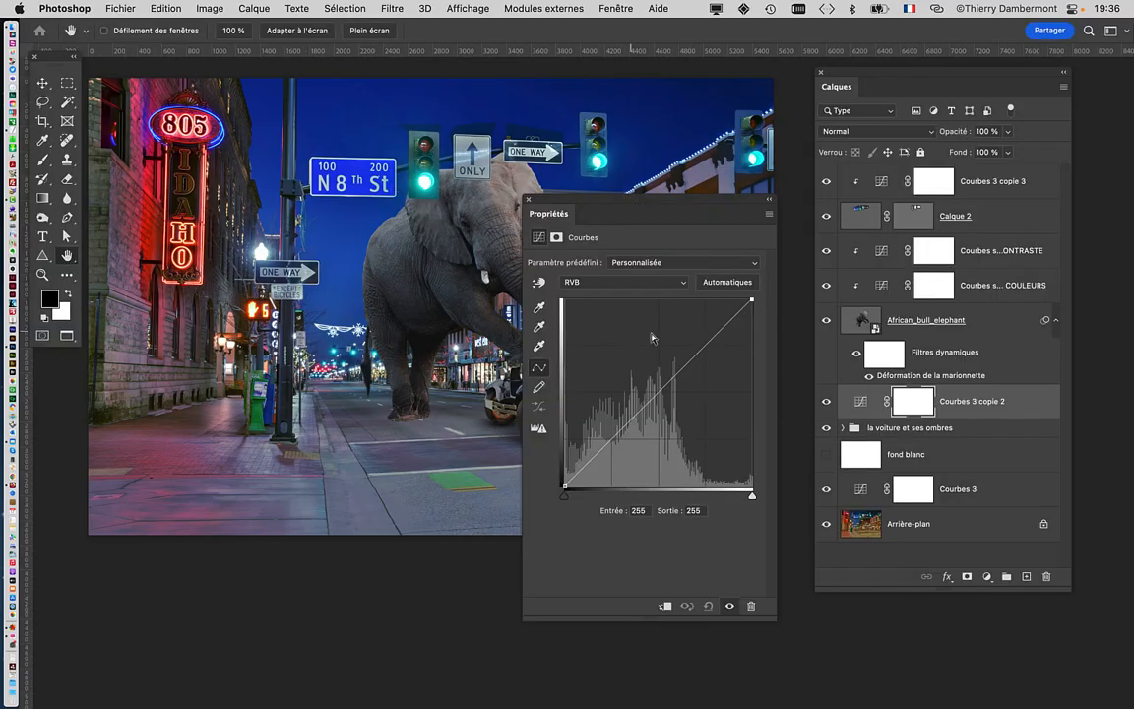
pyautogui.moveTo(870, 74); pyautogui.dragTo(921, 97)
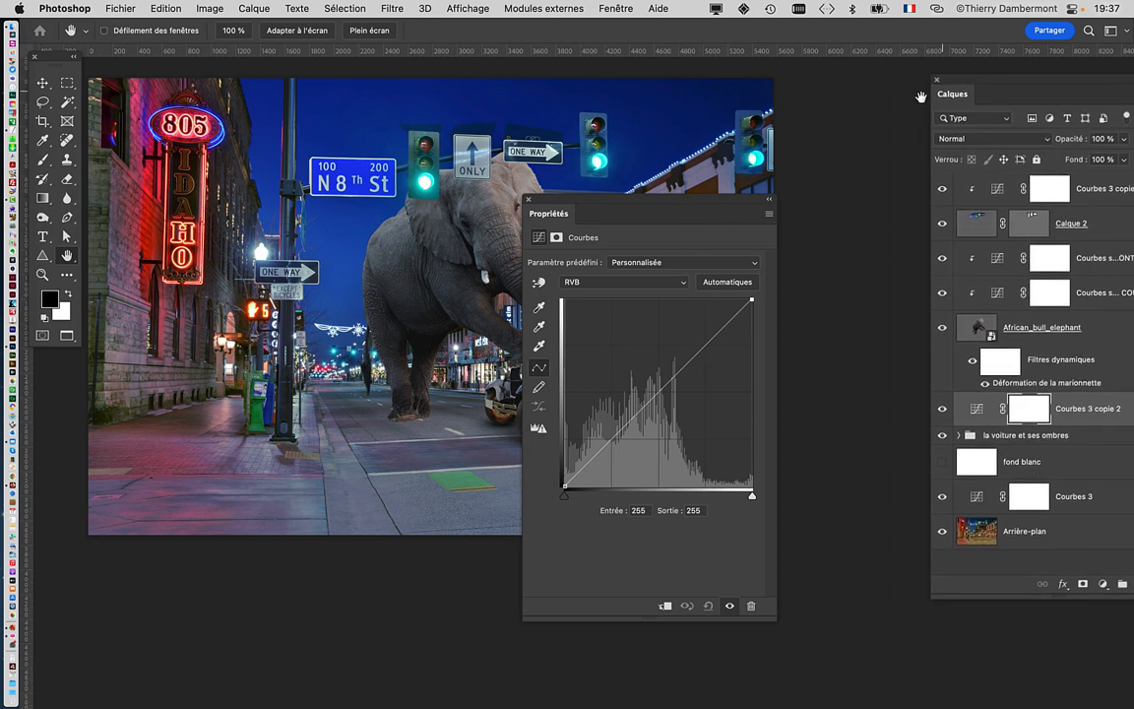
pyautogui.moveTo(637, 207); pyautogui.dragTo(736, 135)
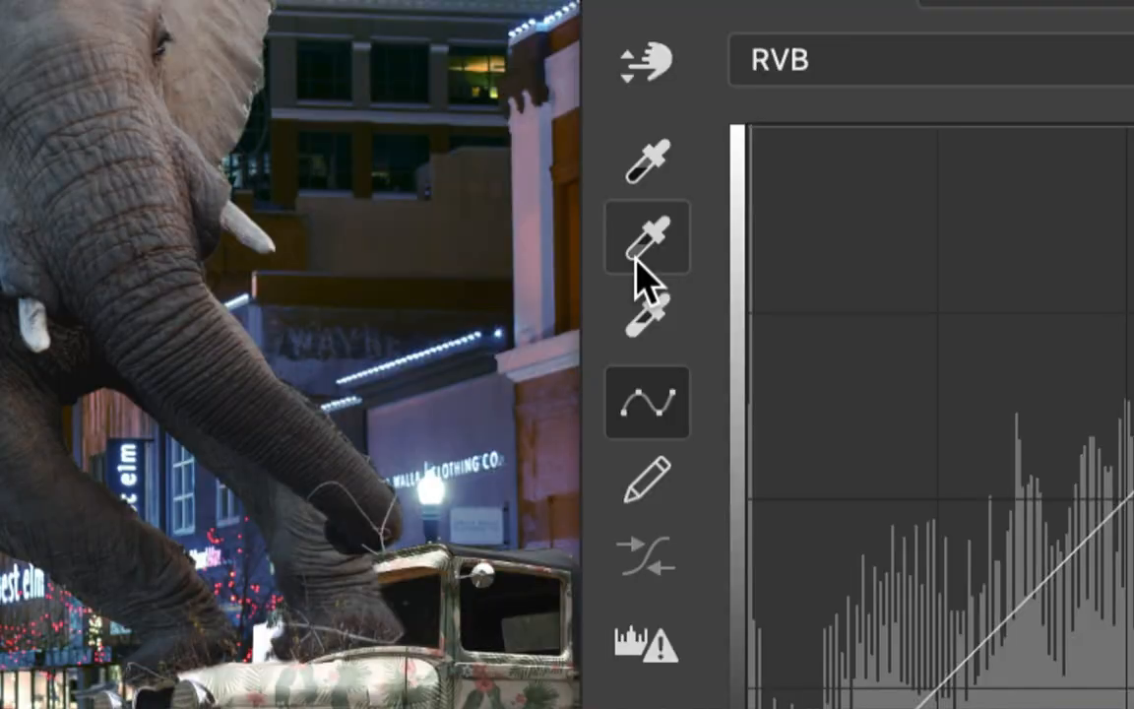
# - Try neutralising the colours by sampling grey points around the car's hood with the Courbes 3 copie 2 grey-point eyedropper
pyautogui.click(636, 260)
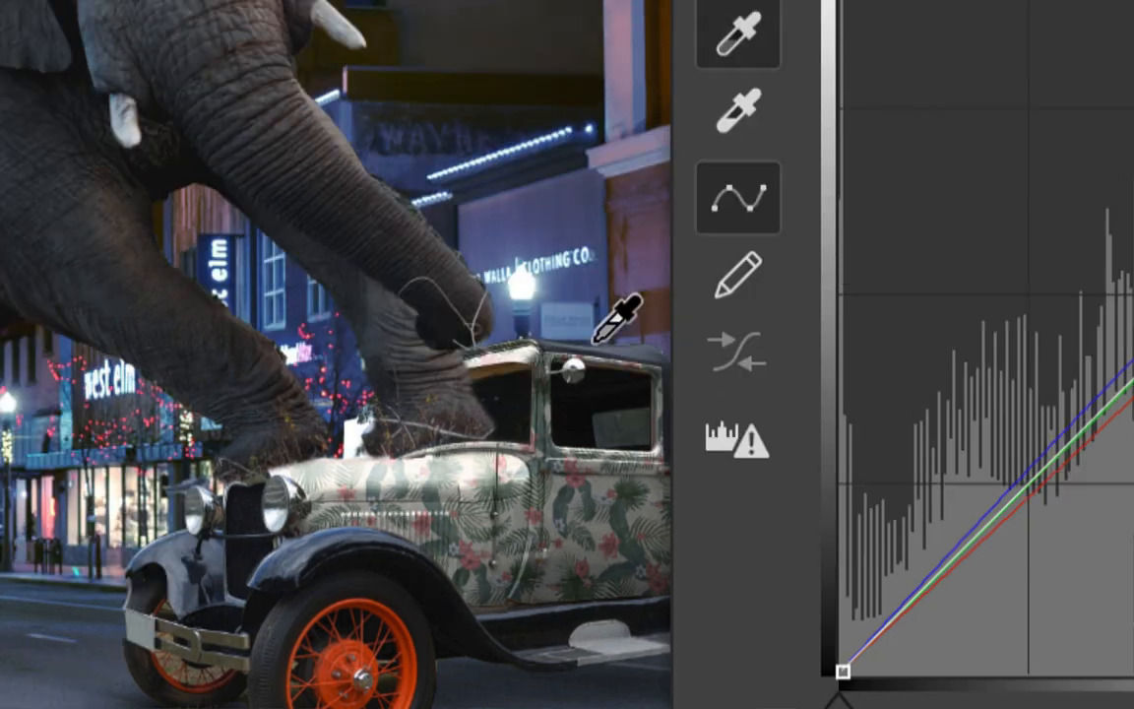
pyautogui.click(679, 128)
pyautogui.click(586, 350)
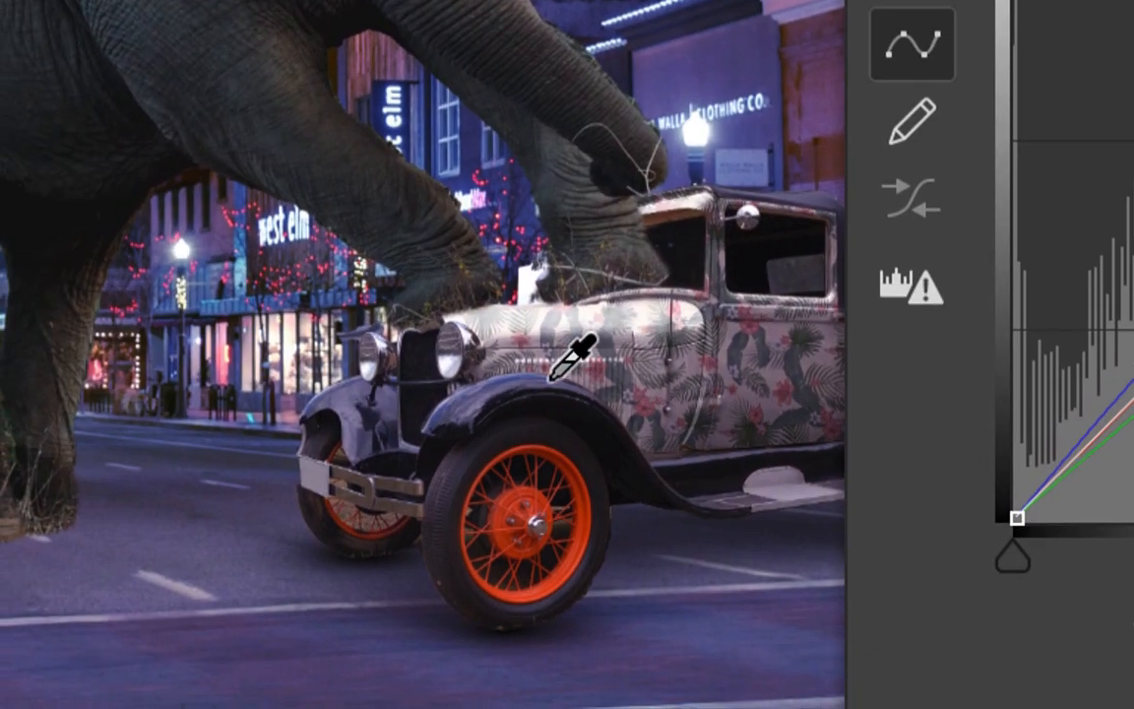
pyautogui.click(552, 378)
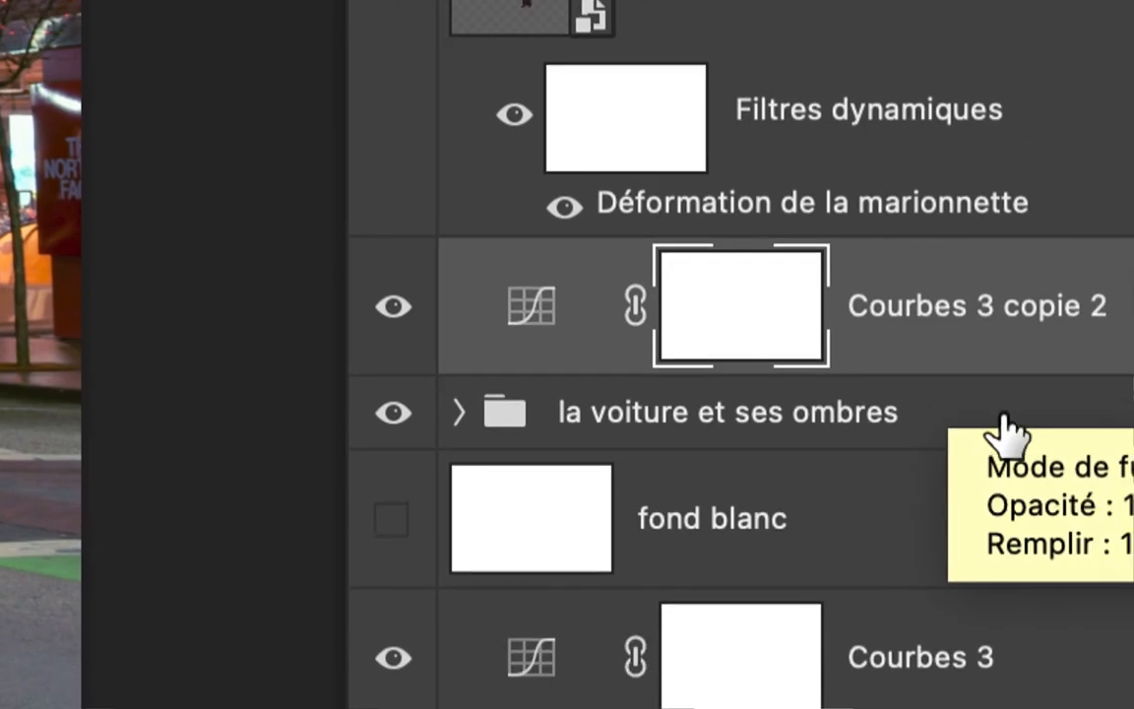
# - Clip the Courbes 3 copie 2 adjustment to the group "la voiture et ses ombres"
pyautogui.moveTo(1005, 430); pyautogui.dragTo(999, 394)
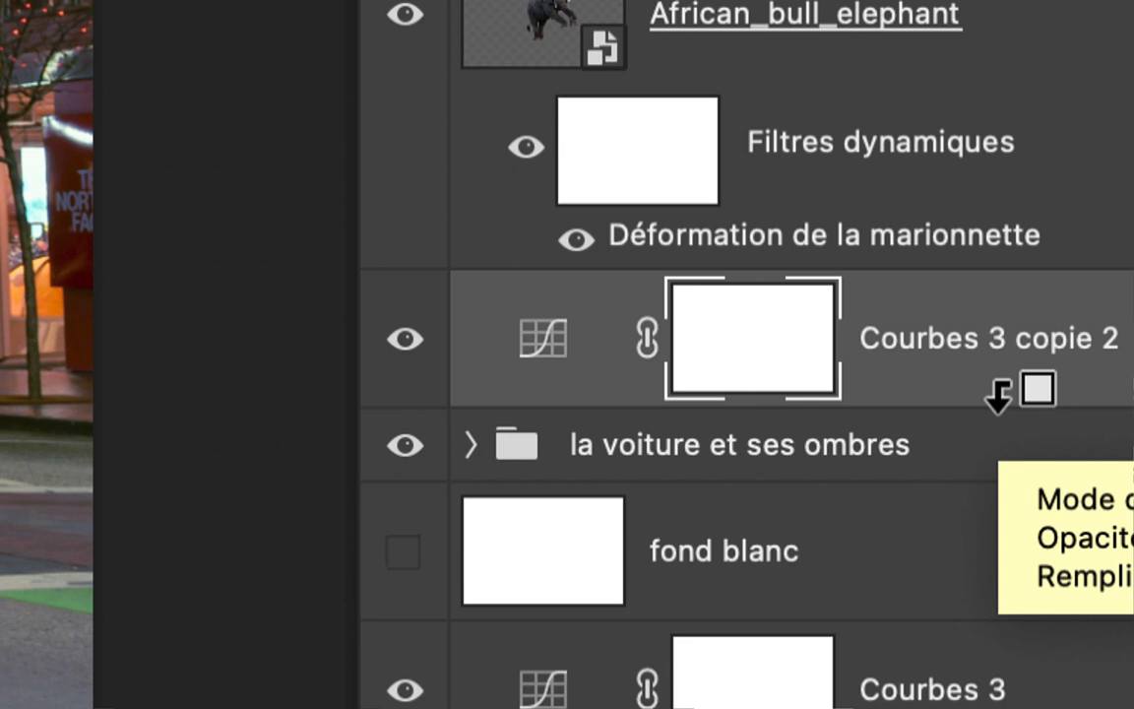
pyautogui.keyDown('alt'); pyautogui.click(1000, 394); pyautogui.keyUp('alt')
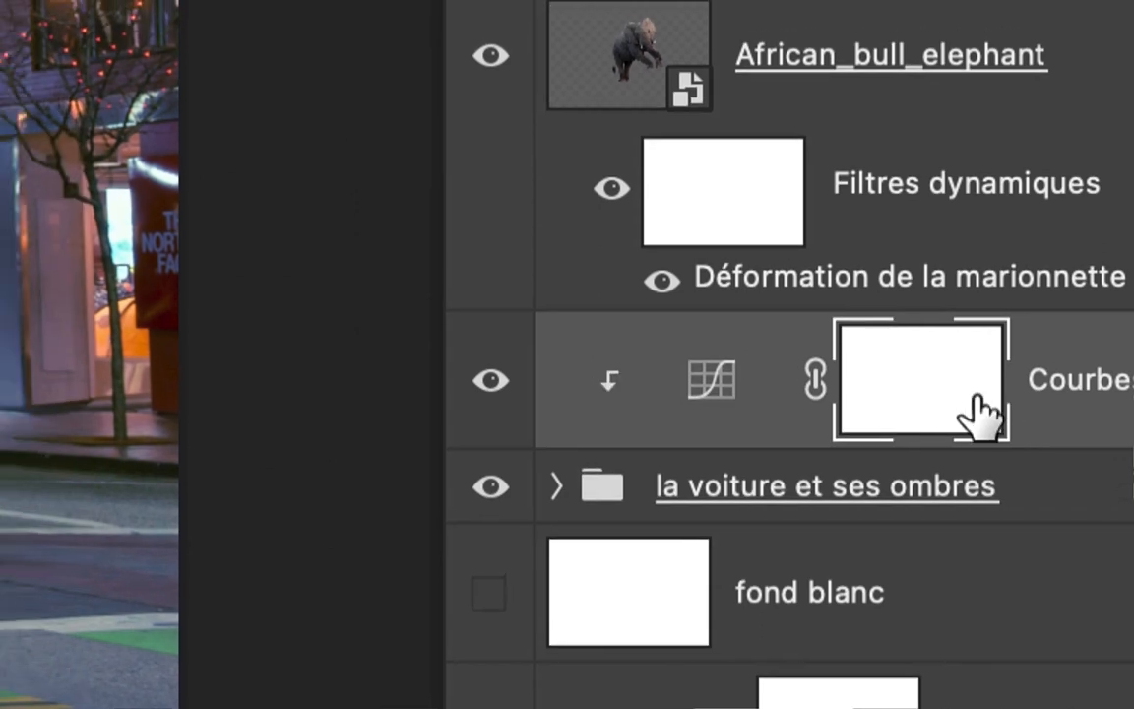
pyautogui.scroll(7, 586, 368)
pyautogui.scroll(-2, 586, 368)
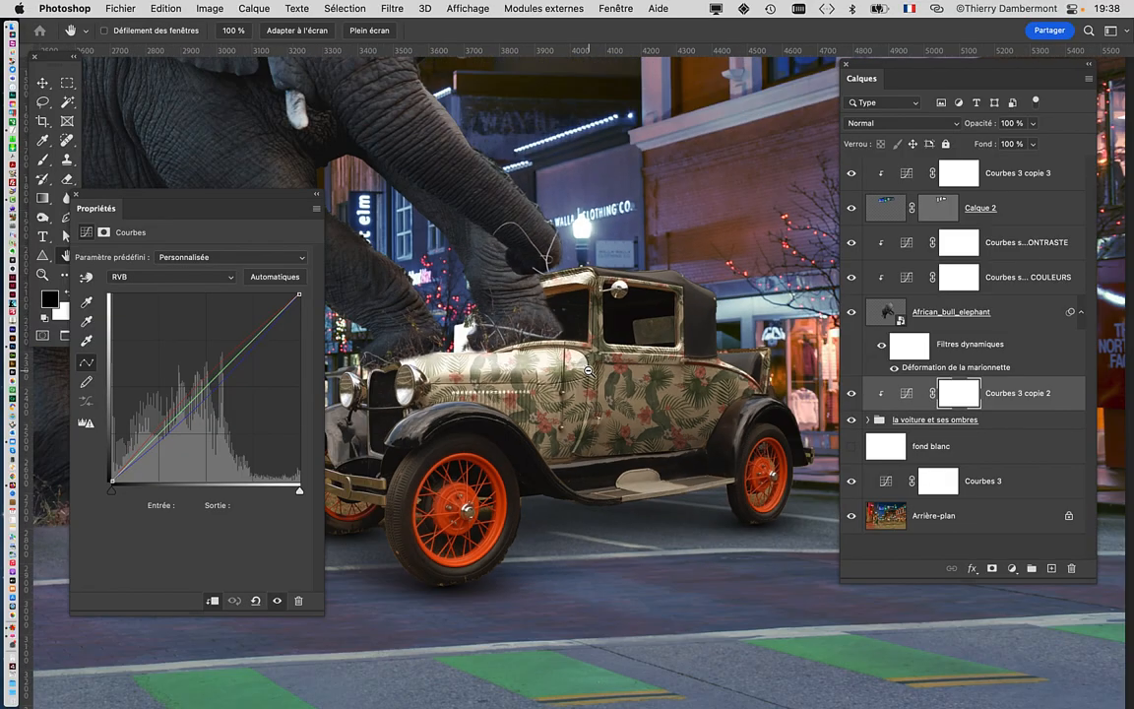
pyautogui.scroll(1, 586, 368)
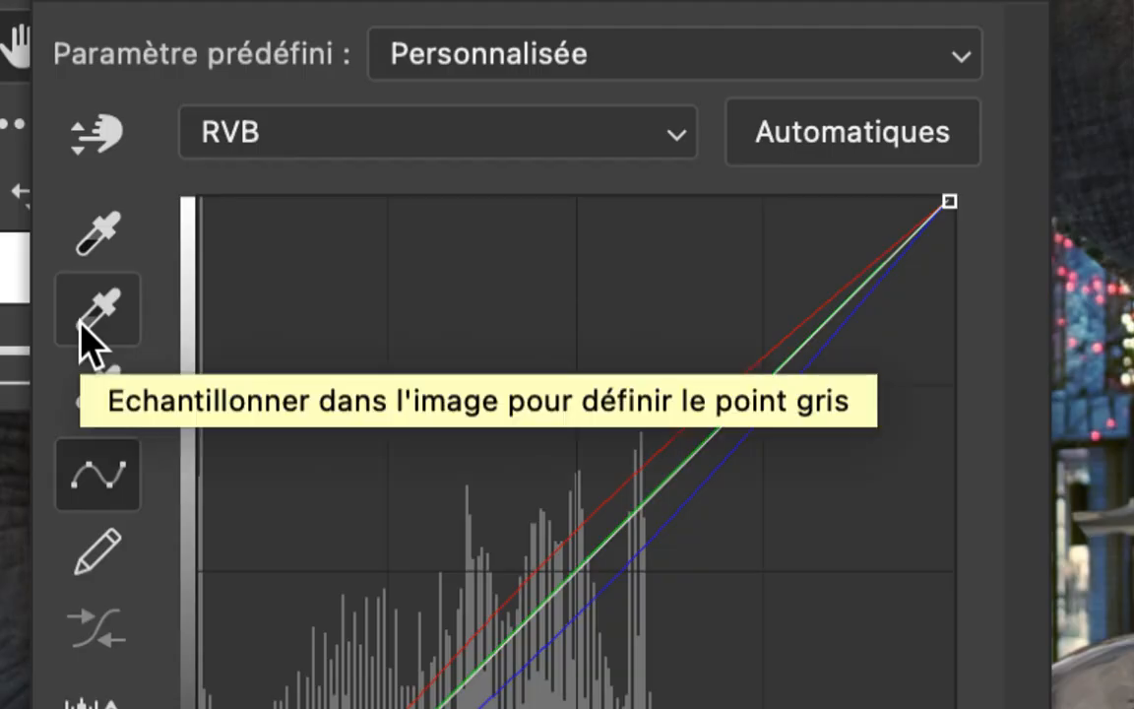
# - Sample grey points on the car's hood and the bodywork behind the front fender with the clipped curve's grey-point eyedropper
pyautogui.click(81, 325)
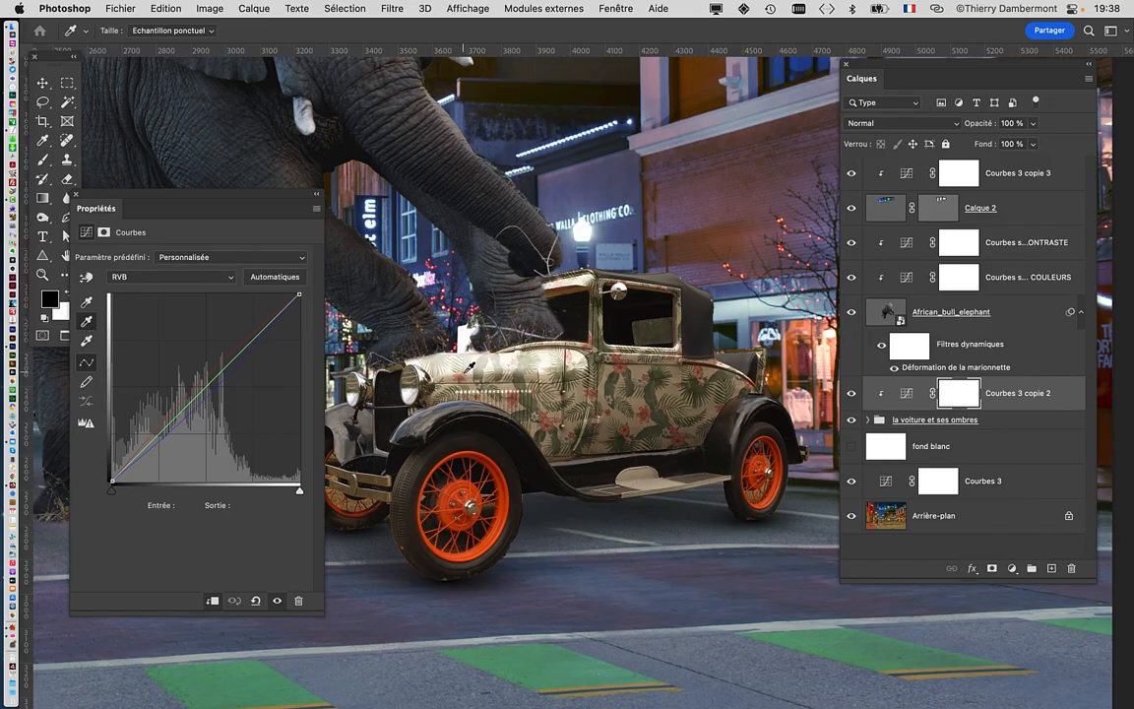
pyautogui.click(486, 368)
pyautogui.click(478, 404)
pyautogui.click(535, 427)
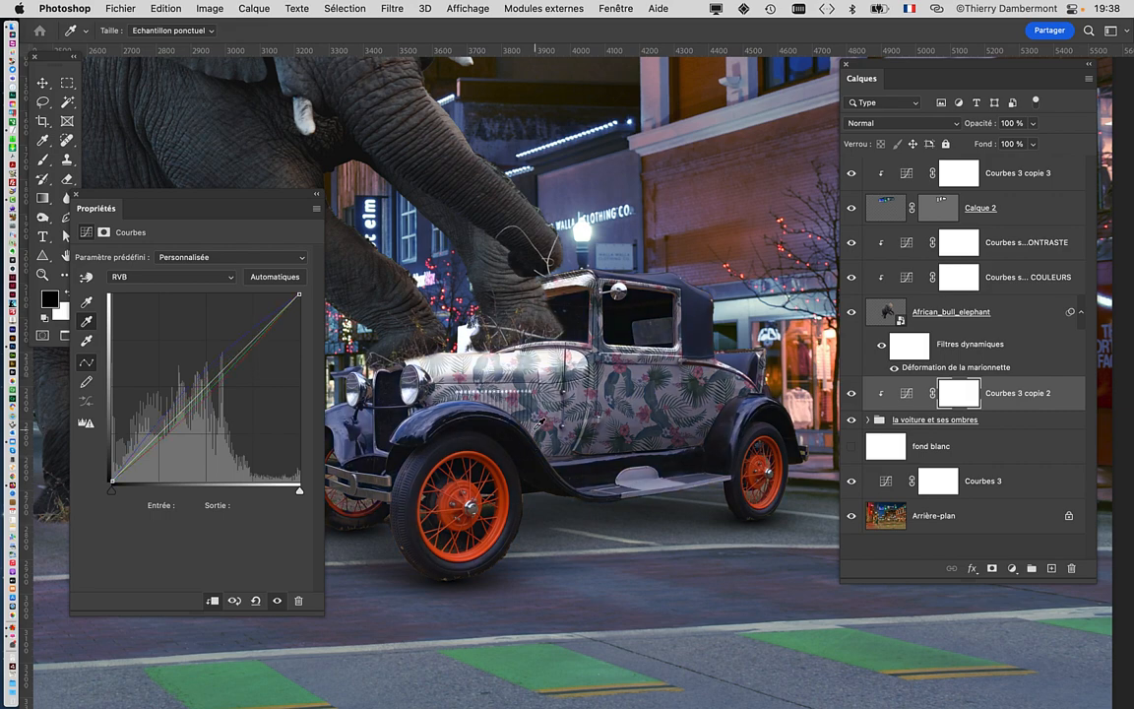
# - Sample a different grey point on the louvred side of the car's hood
pyautogui.scroll(-4, 534, 408)
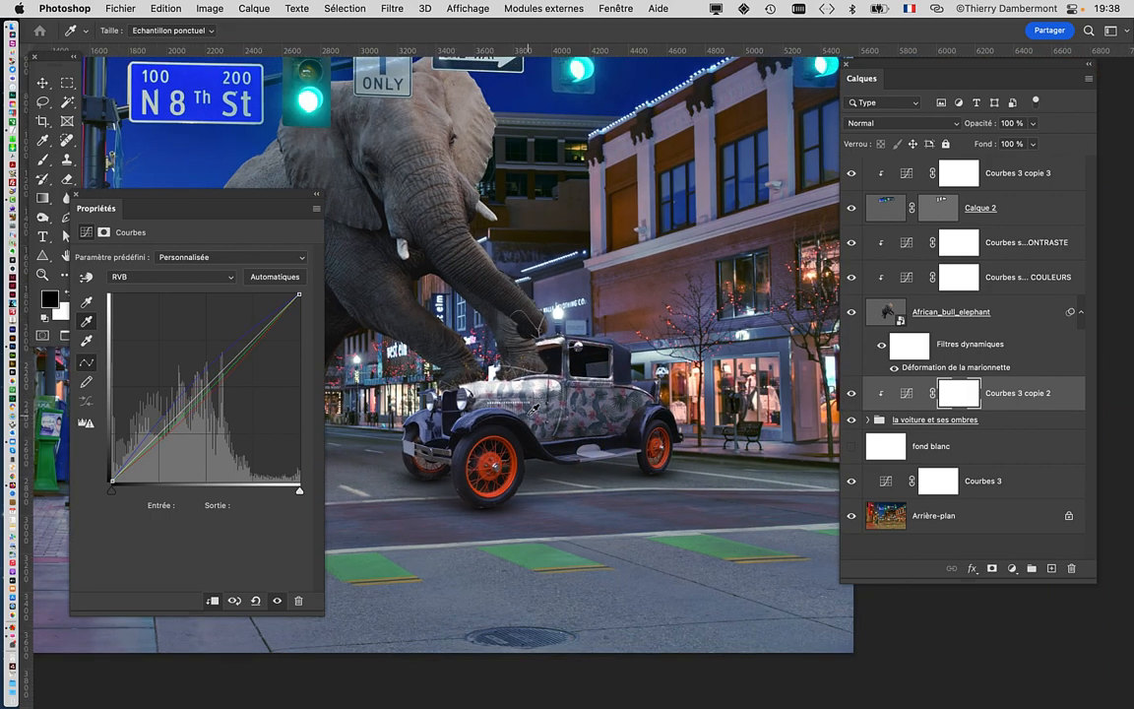
pyautogui.moveTo(556, 311); pyautogui.dragTo(619, 229)
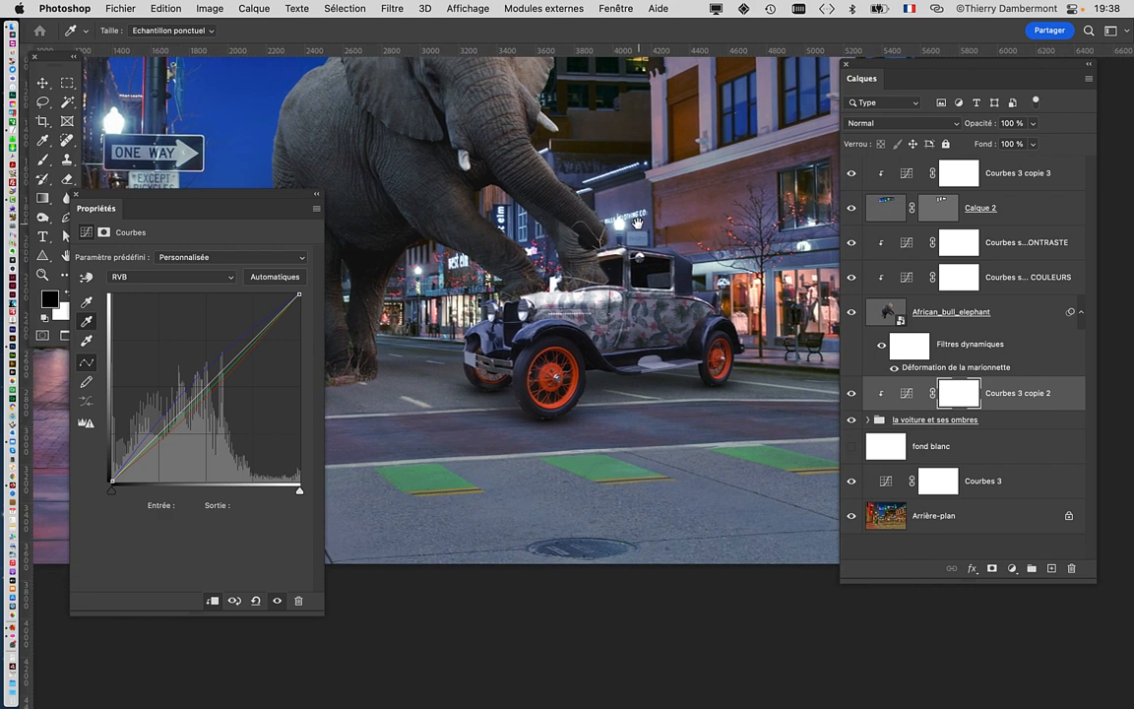
pyautogui.moveTo(895, 68); pyautogui.dragTo(966, 81)
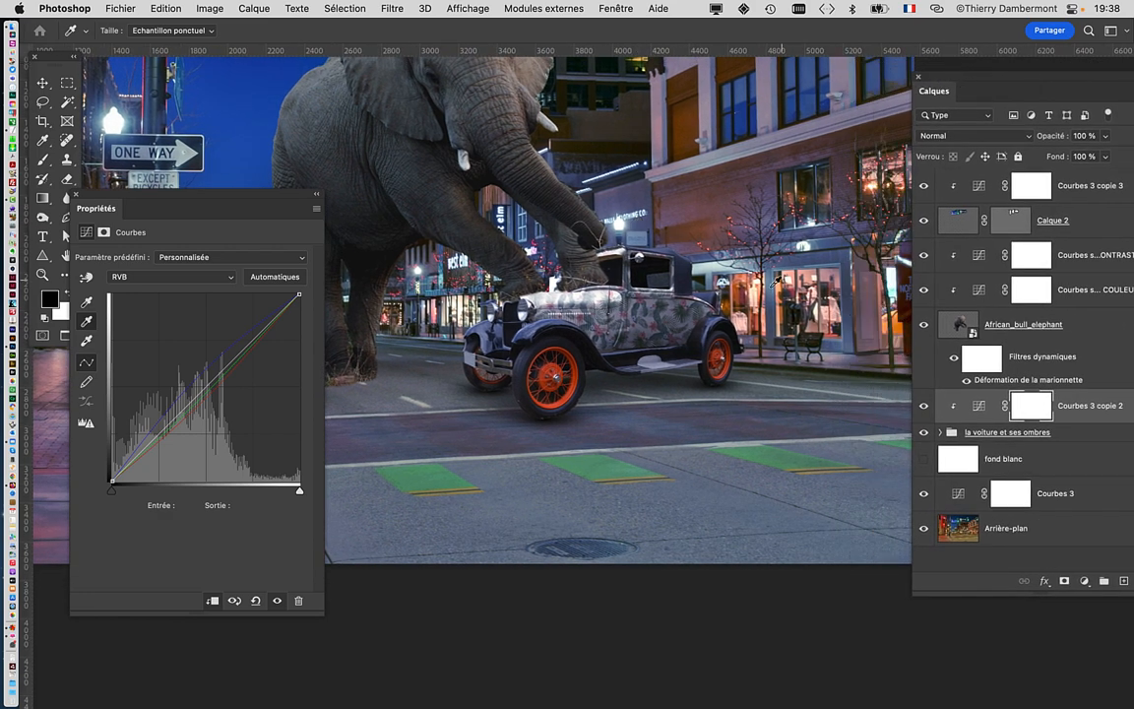
pyautogui.click(581, 311)
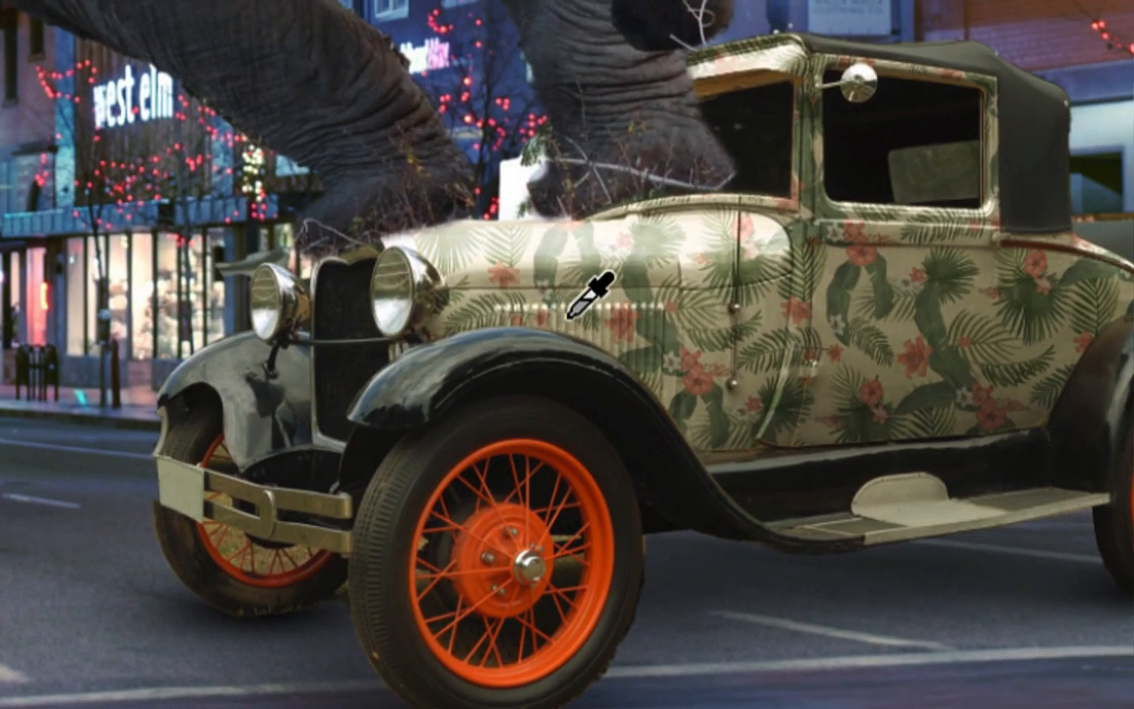
pyautogui.click(577, 312)
pyautogui.hotkey('ctrl', 'i')
pyautogui.hotkey('ctrl', 'i')
pyautogui.hotkey('ctrl', 'i')
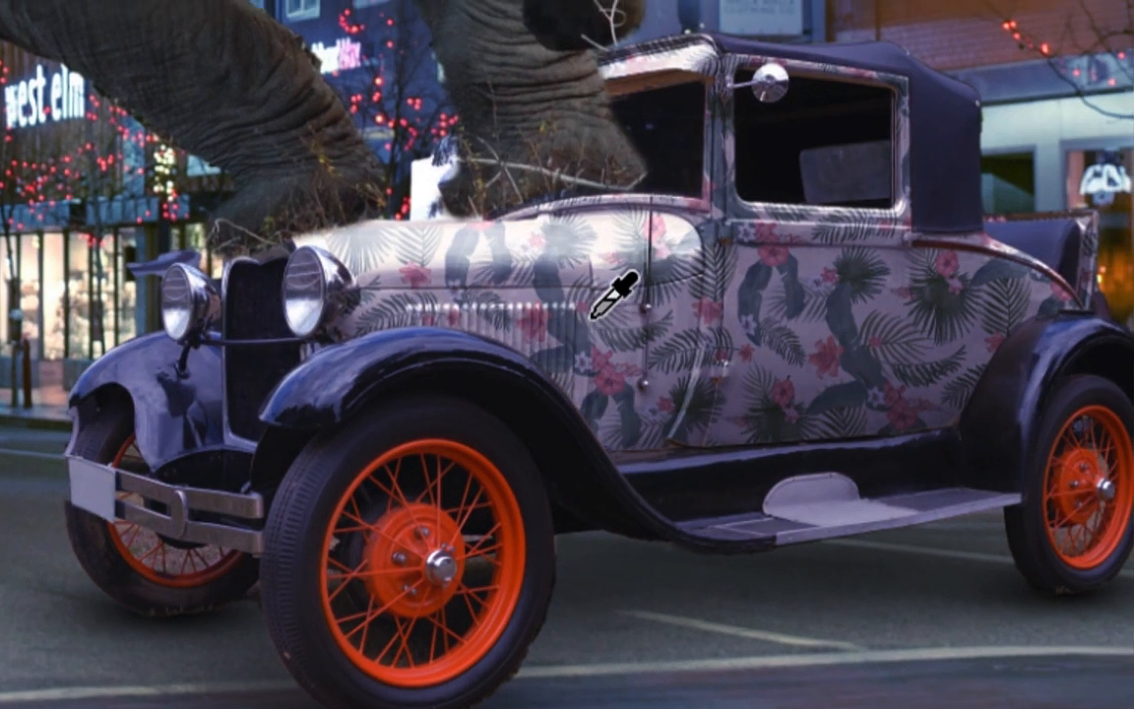
pyautogui.hotkey('ctrl', 'i')
pyautogui.hotkey('ctrl', 'i')
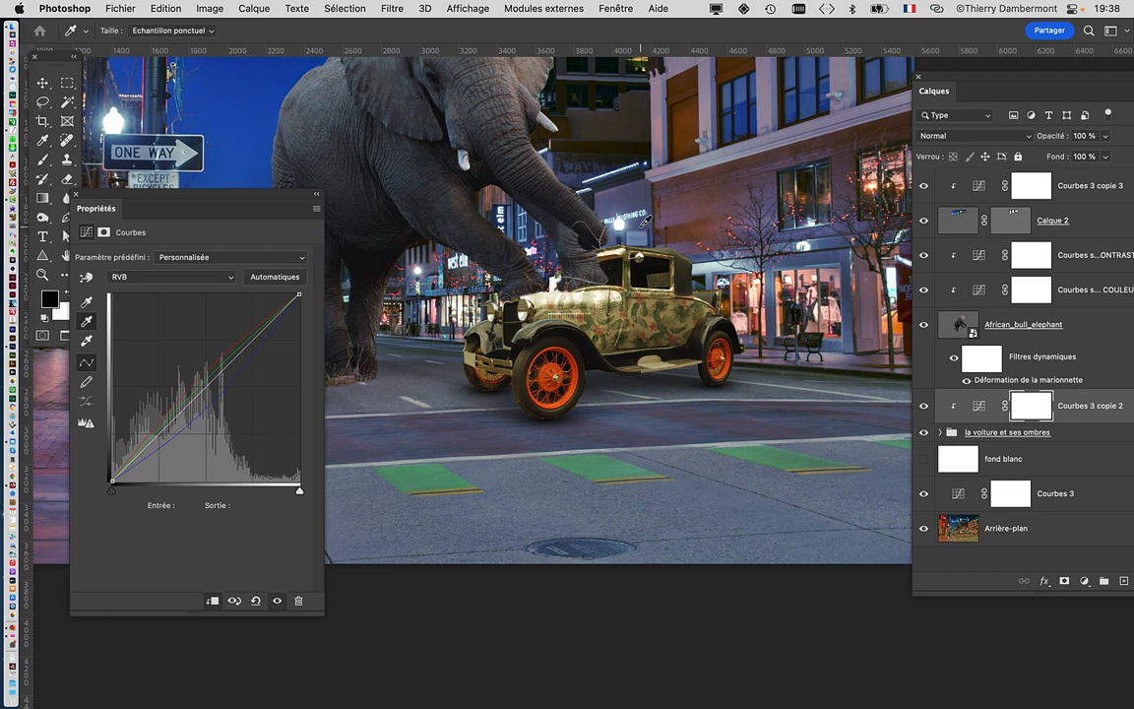
# - Try grey points on the car's roof edge, the hood and the road around the car
pyautogui.click(628, 243)
pyautogui.click(714, 267)
pyautogui.click(772, 393)
pyautogui.click(564, 297)
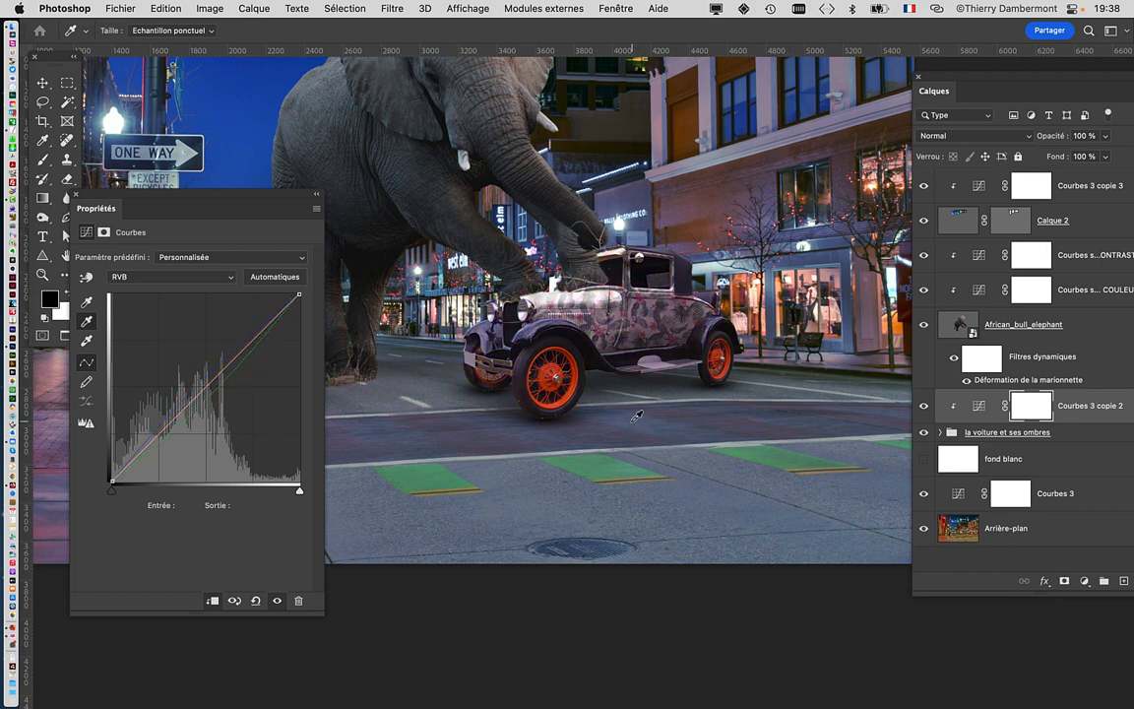
pyautogui.click(634, 420)
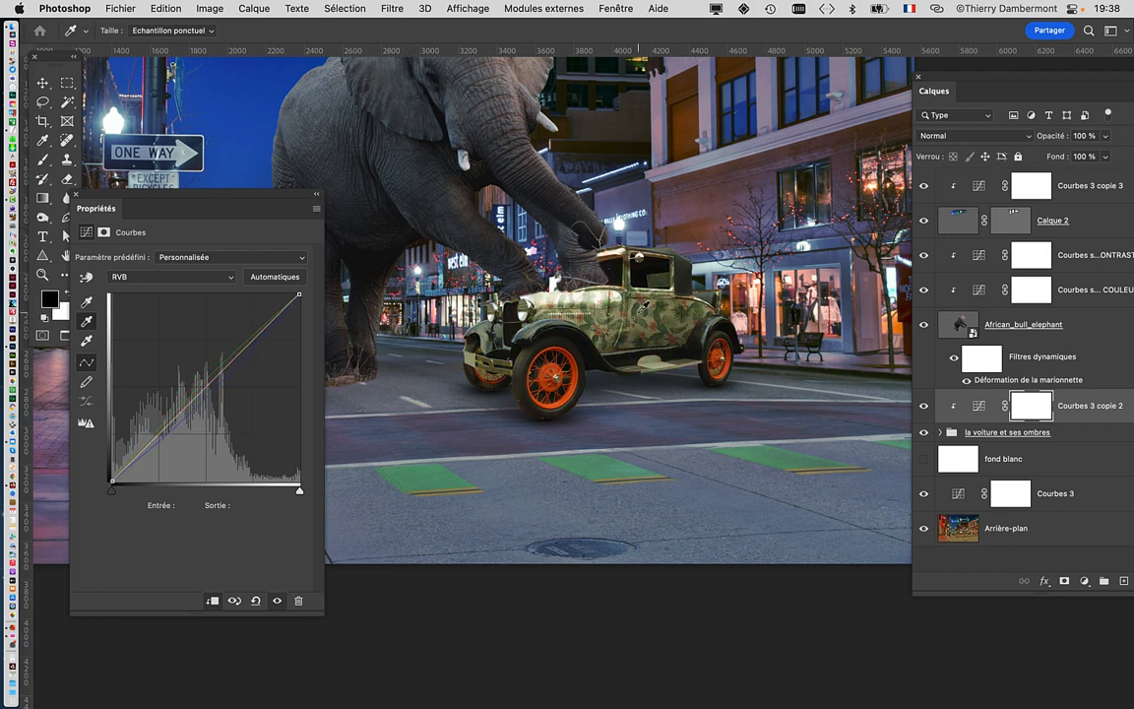
# - Try a series of grey points across the car's patterned door and side panel
pyautogui.click(635, 324)
pyautogui.click(596, 320)
pyautogui.click(628, 326)
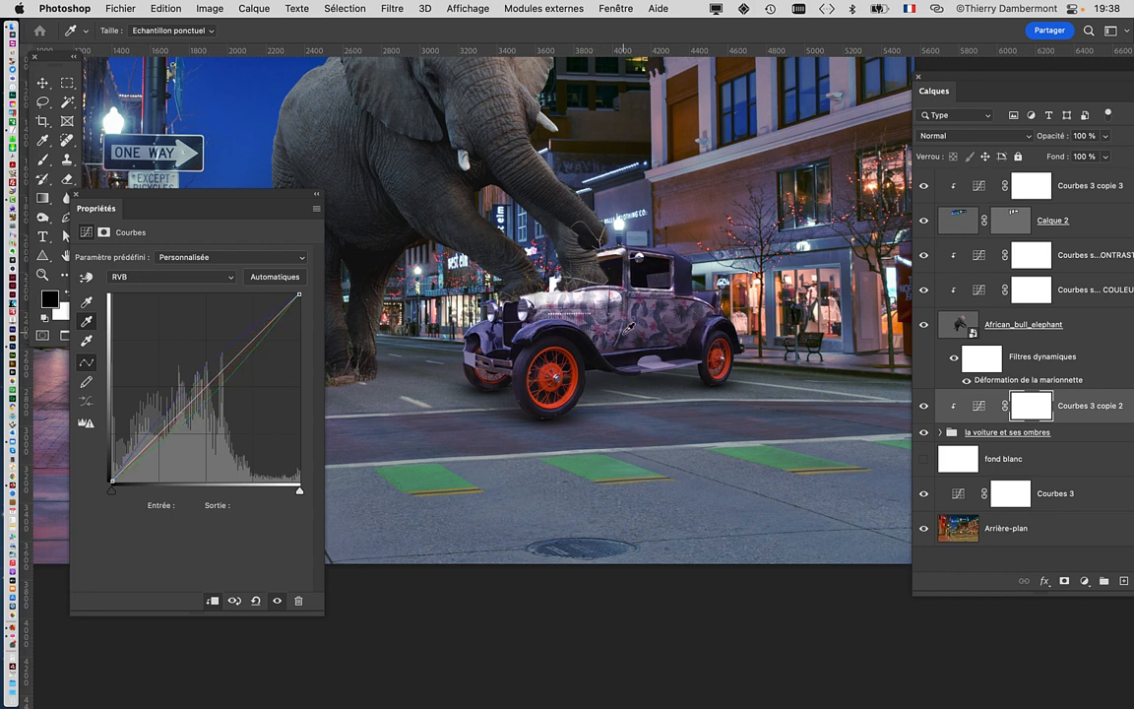
pyautogui.click(646, 335)
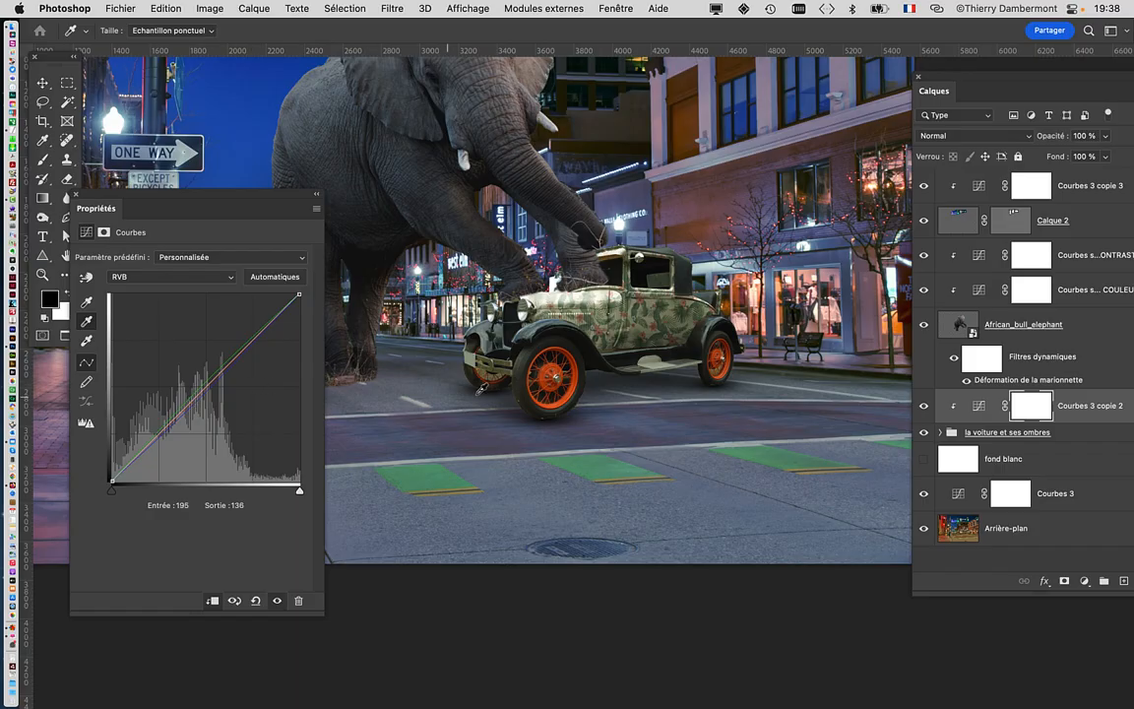
pyautogui.click(610, 329)
pyautogui.click(620, 343)
pyautogui.click(644, 337)
pyautogui.click(646, 326)
pyautogui.click(649, 315)
# - Resample the car's grey point on the hood just above the side louvres
pyautogui.scroll(3, 620, 309)
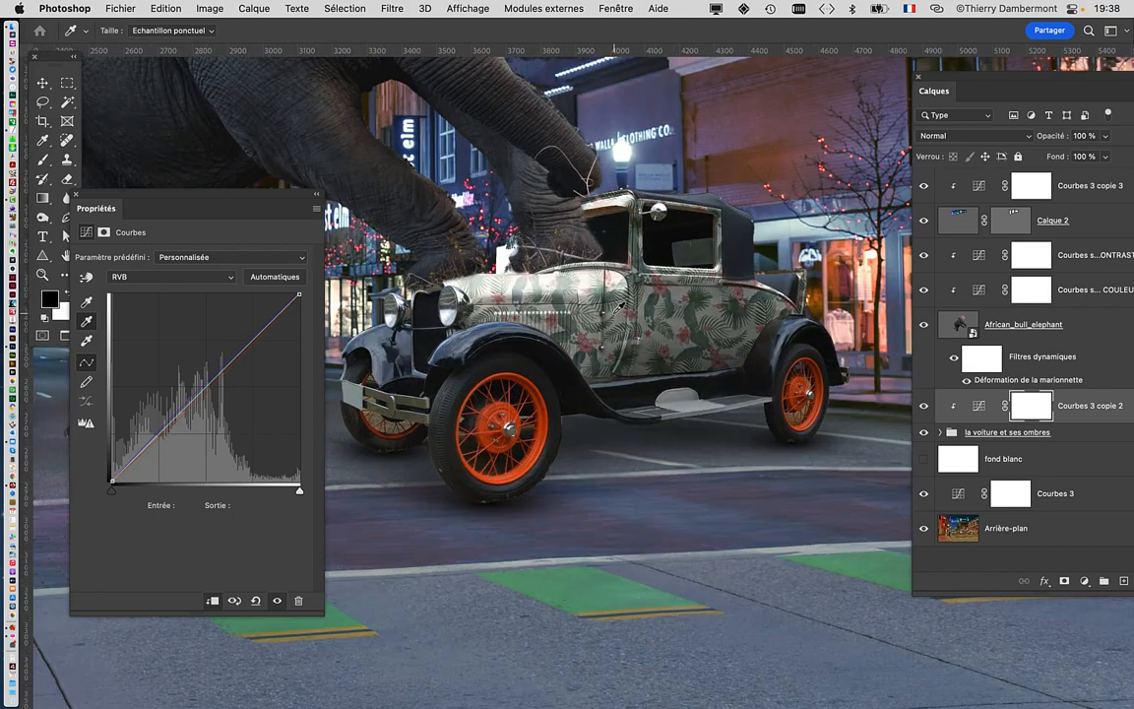
pyautogui.scroll(2, 620, 308)
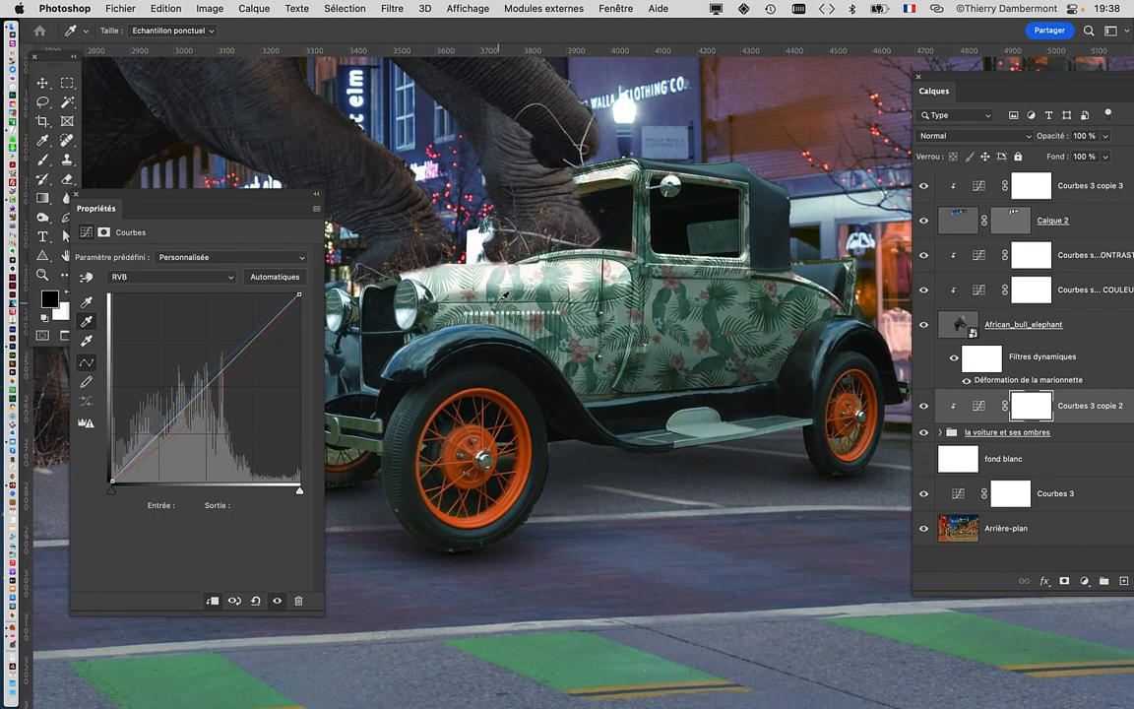
pyautogui.click(504, 295)
pyautogui.click(509, 293)
pyautogui.click(514, 297)
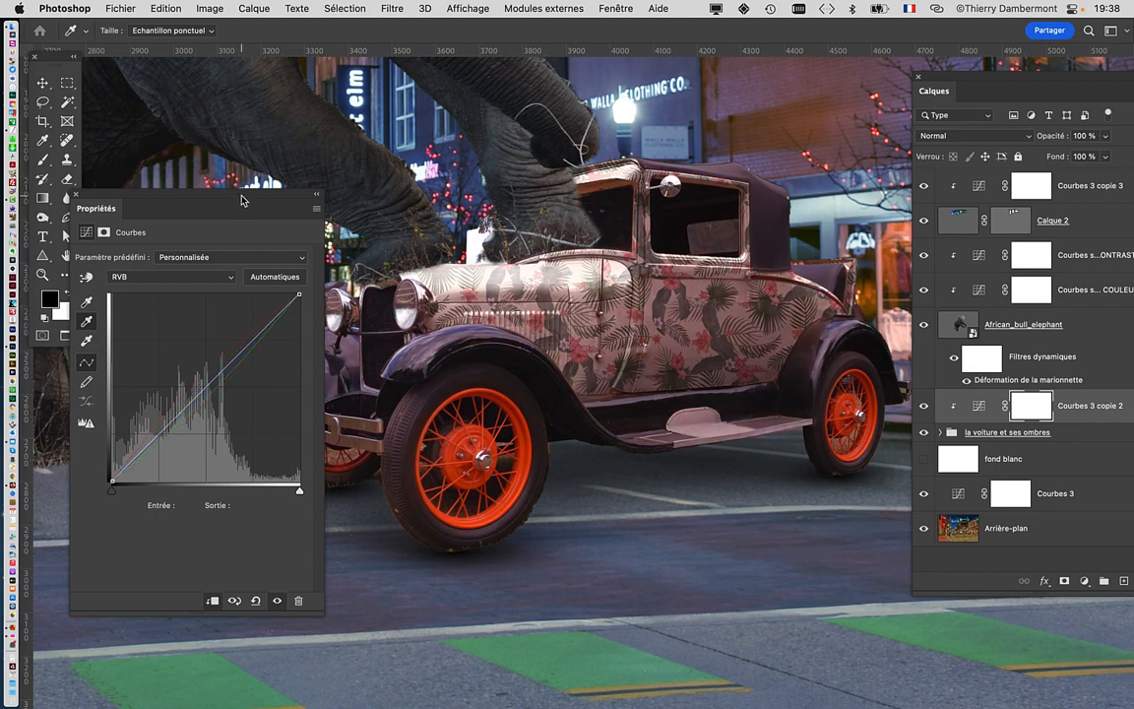
# - Review the Rouge, Vert and Bleu channels of the car's curve one after another
pyautogui.moveTo(241, 201); pyautogui.dragTo(749, 123)
pyautogui.moveTo(516, 287); pyautogui.dragTo(295, 169)
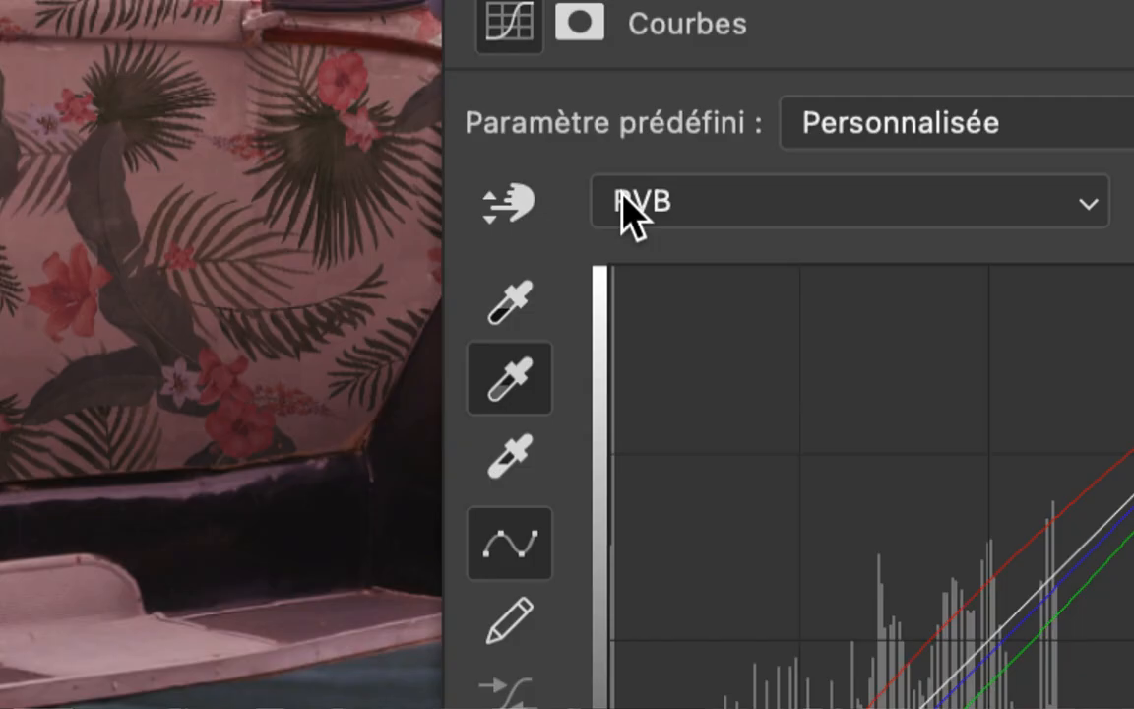
pyautogui.hotkey('alt', '3')
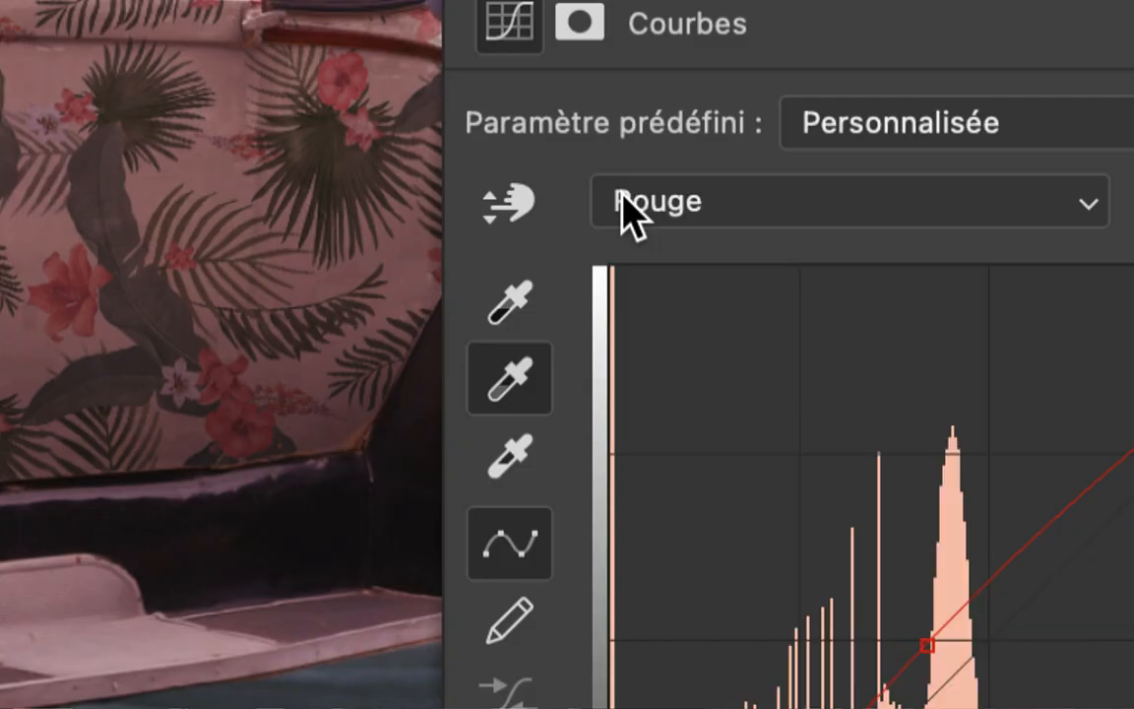
pyautogui.hotkey('alt', '4')
pyautogui.hotkey('alt', '5')
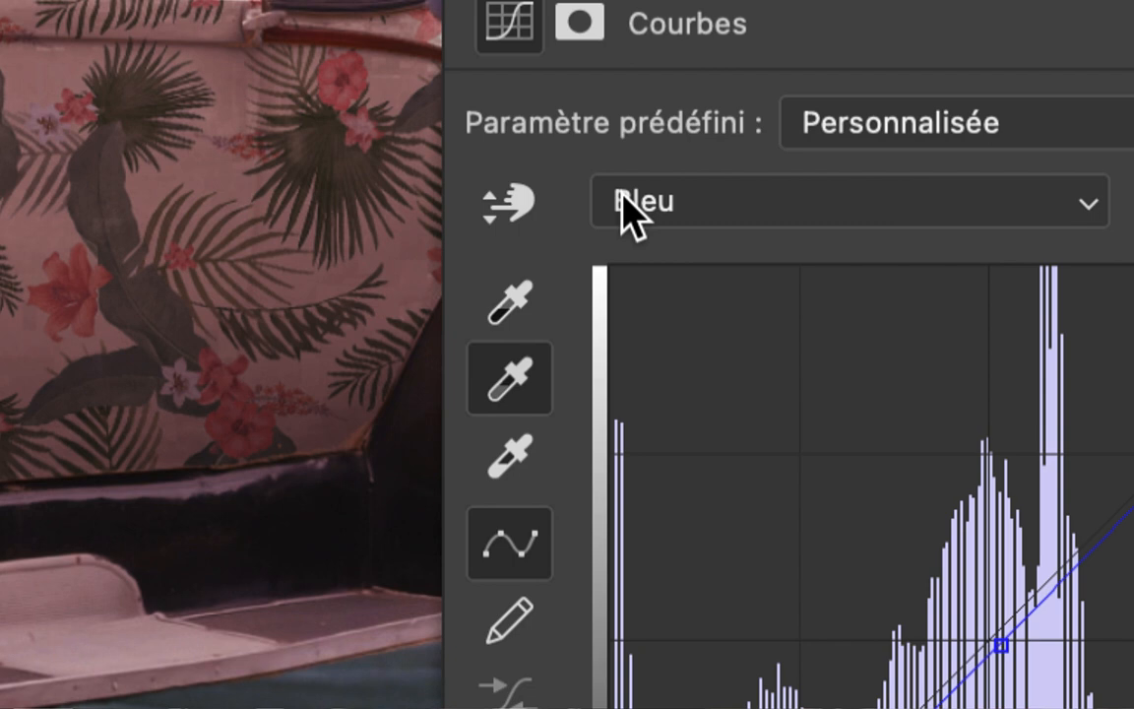
# - Lower the midpoint of the car curve's Rouge channel to input 128, output 120
pyautogui.click(625, 209)
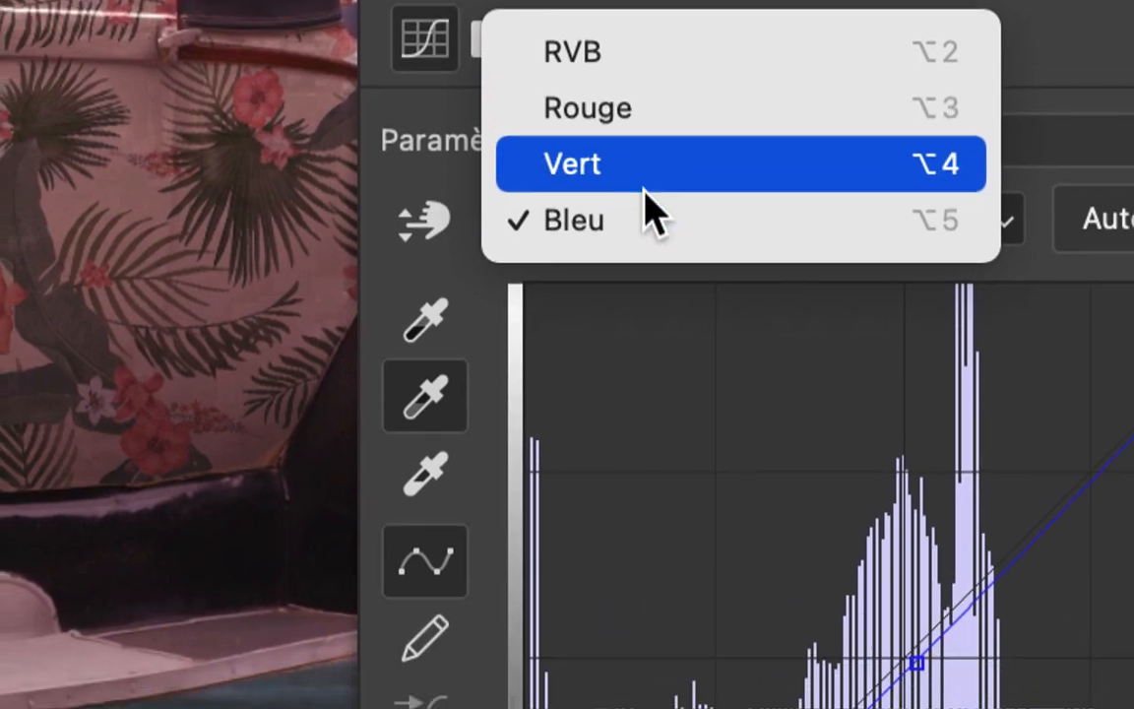
pyautogui.click(581, 111)
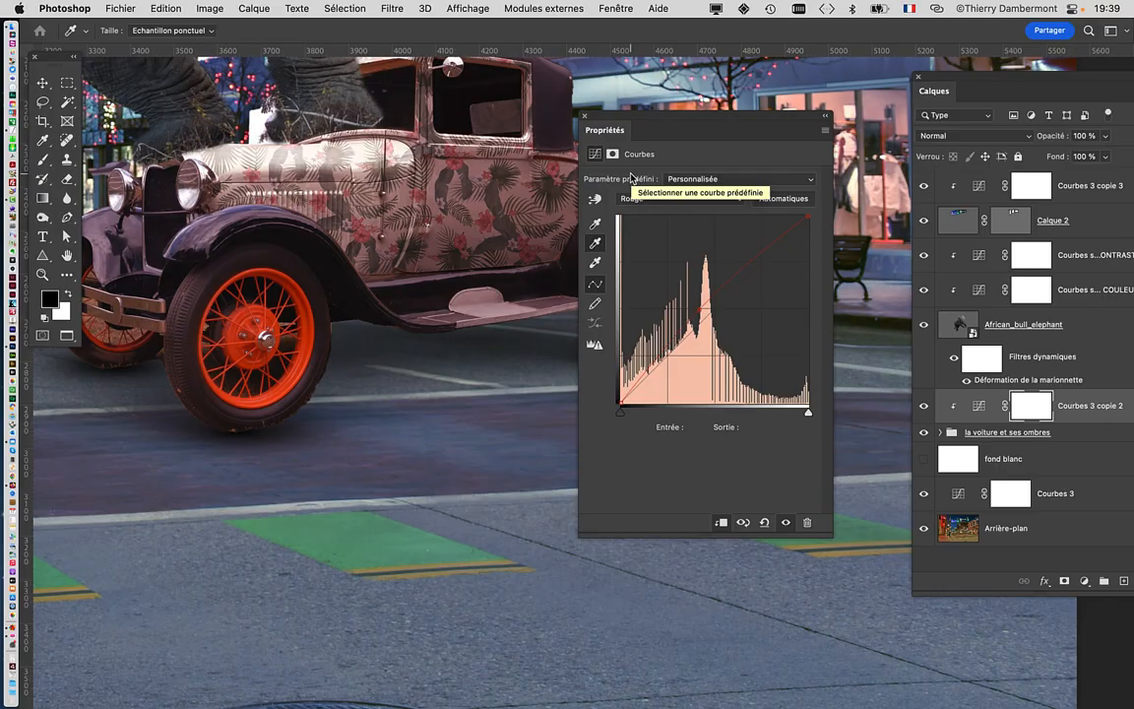
pyautogui.moveTo(701, 310); pyautogui.dragTo(701, 288)
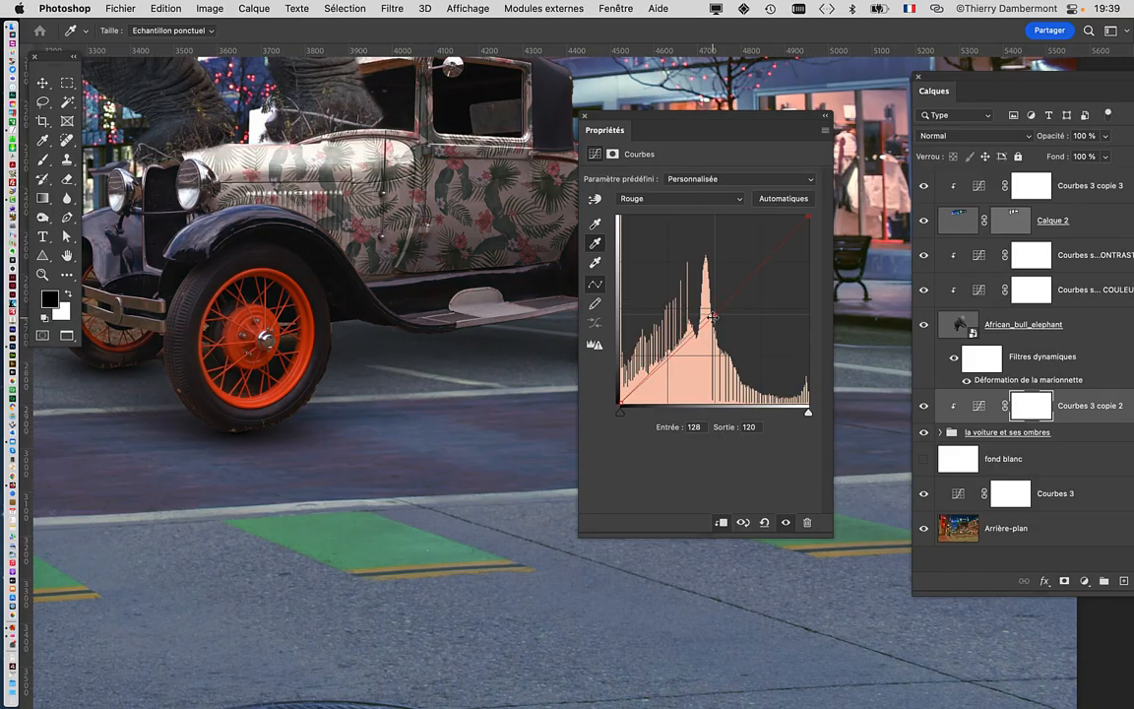
# - Examine the car's colour balance against the whole street scene, with the curve settings moved out of the way
pyautogui.moveTo(660, 123); pyautogui.dragTo(779, 263)
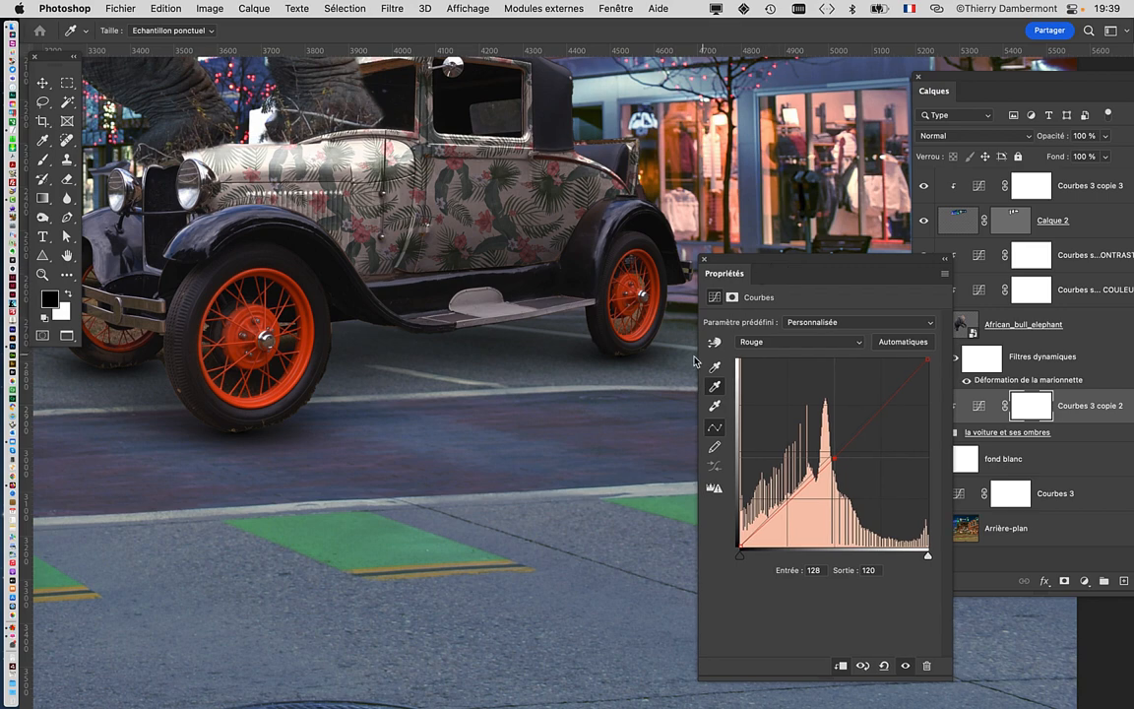
pyautogui.scroll(-2, 510, 350)
pyautogui.scroll(-3, 567, 390)
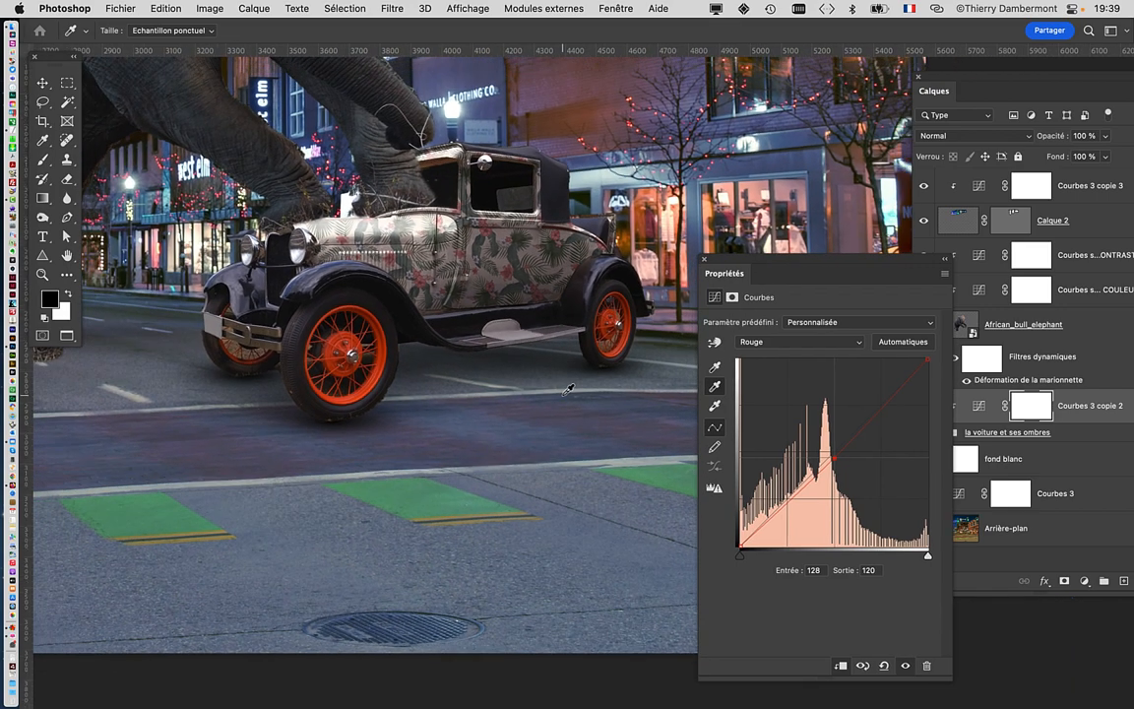
pyautogui.scroll(-5, 358, 365)
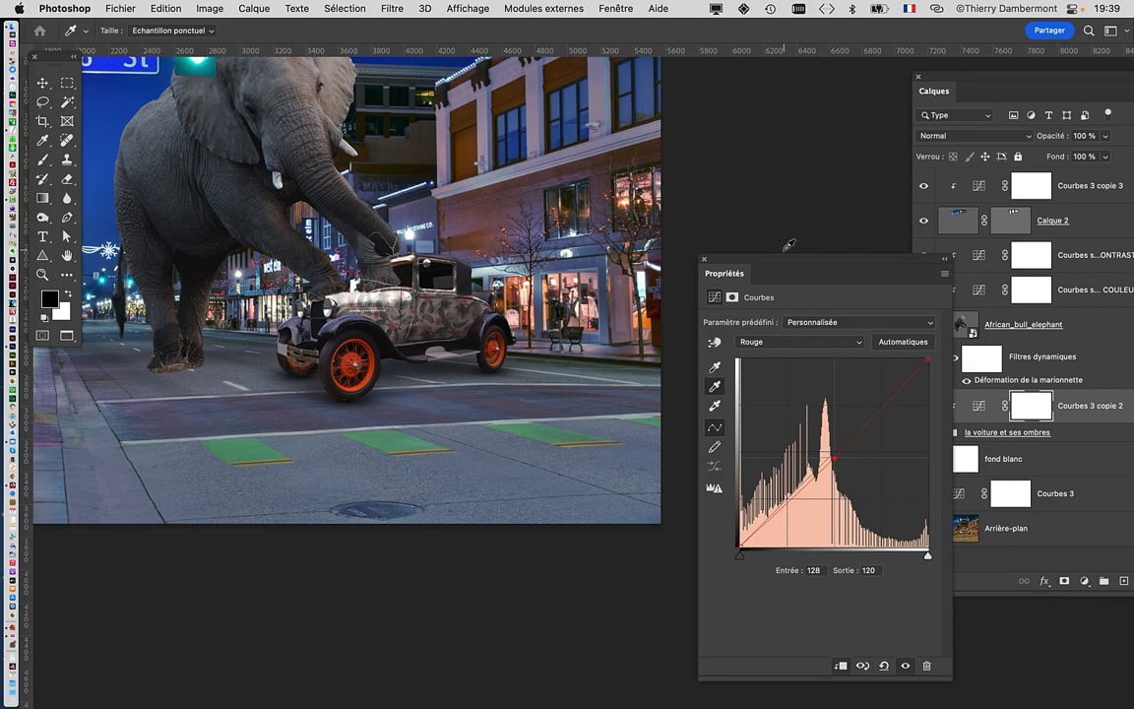
pyautogui.moveTo(776, 258); pyautogui.dragTo(330, 451)
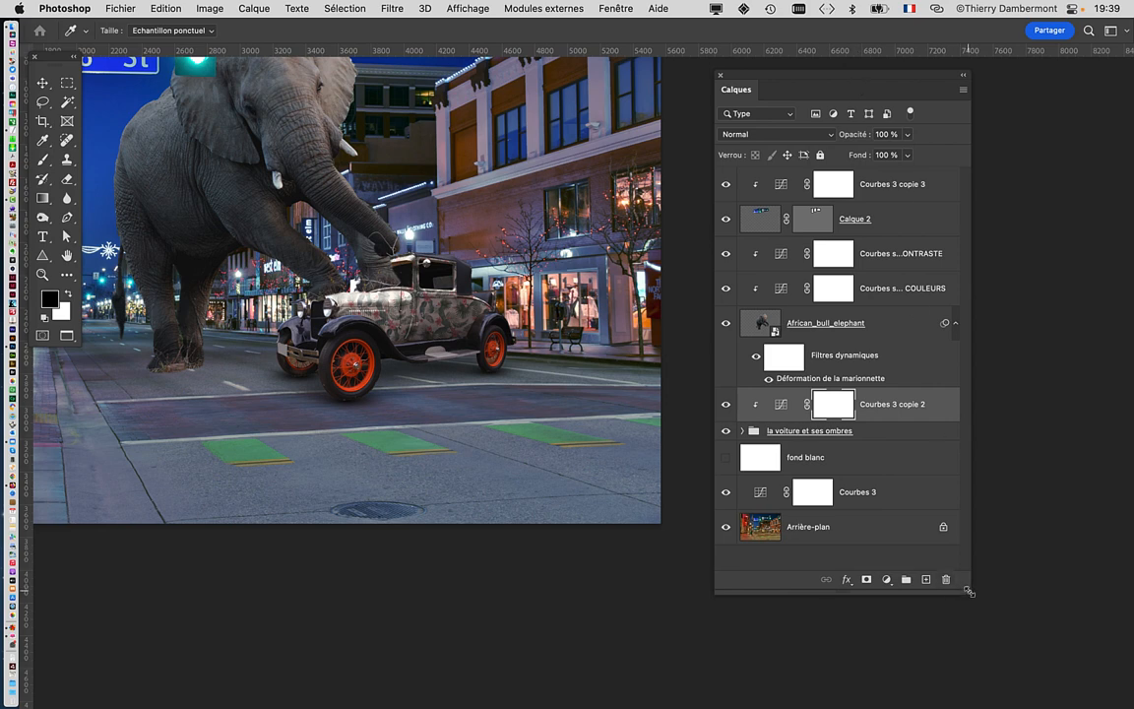
# - Enlarge the layer list until the full names of the elephant's two curves adjustments are readable, with the COULEURS one selected
pyautogui.moveTo(970, 592); pyautogui.dragTo(998, 622)
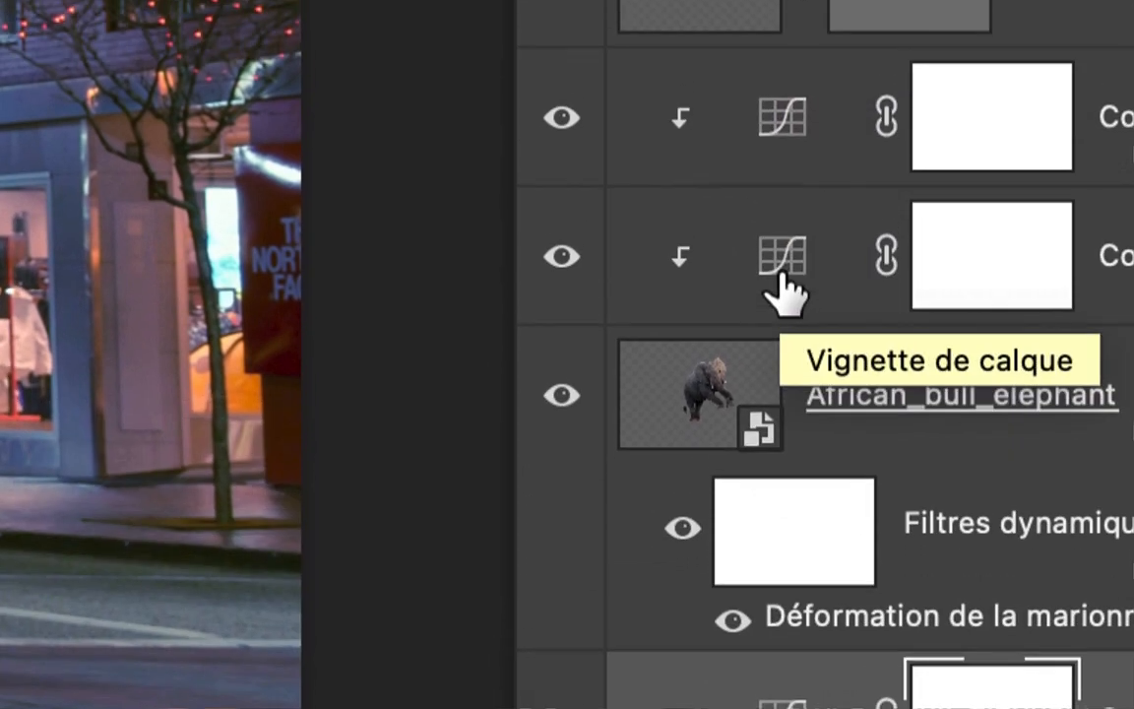
pyautogui.click(783, 288)
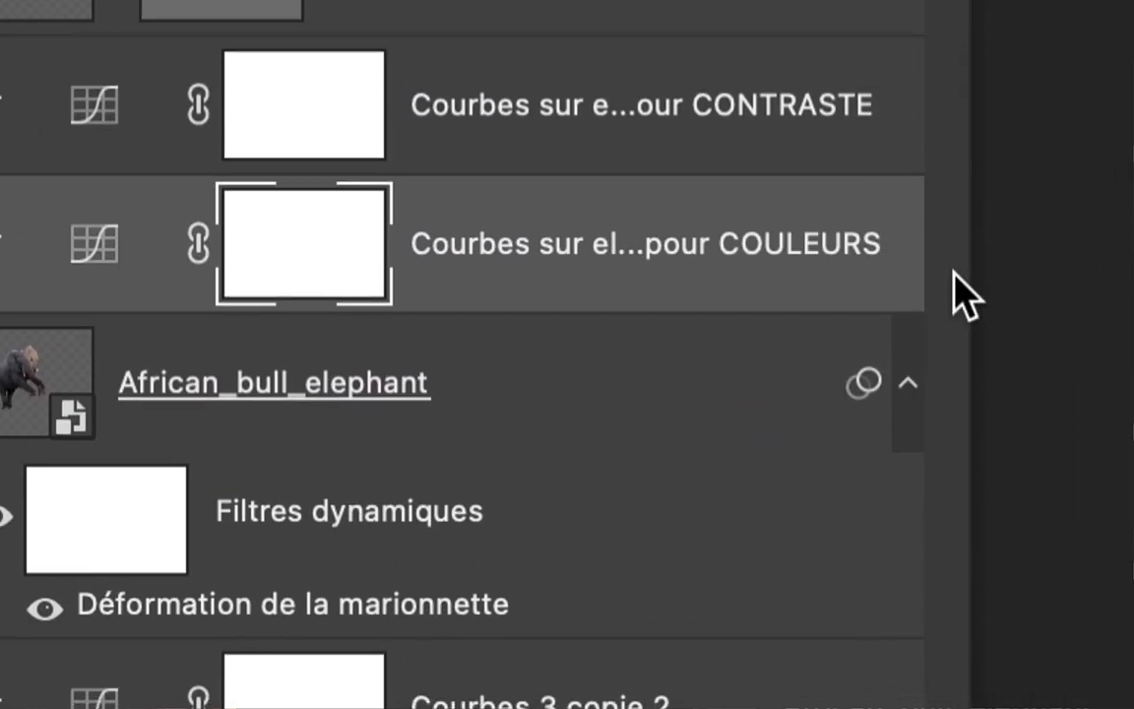
pyautogui.moveTo(969, 294); pyautogui.dragTo(1065, 274)
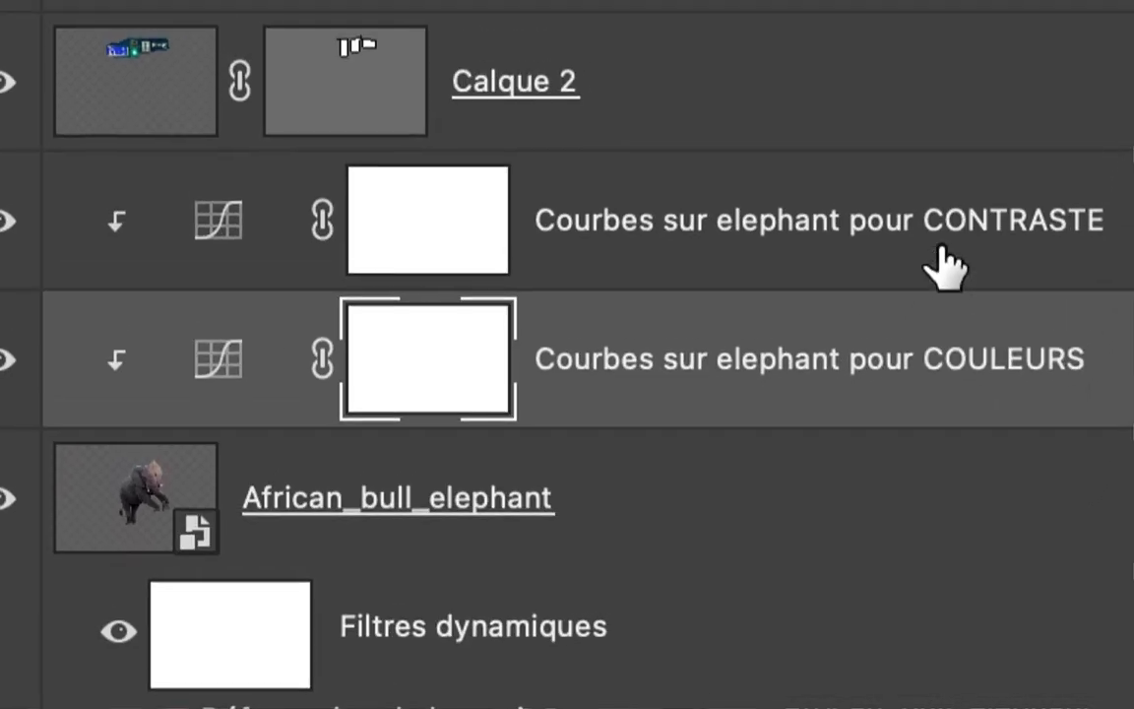
# - Review the RVB curve of the elephant's CONTRASTE adjustment against the image, and close its settings
pyautogui.click(940, 264)
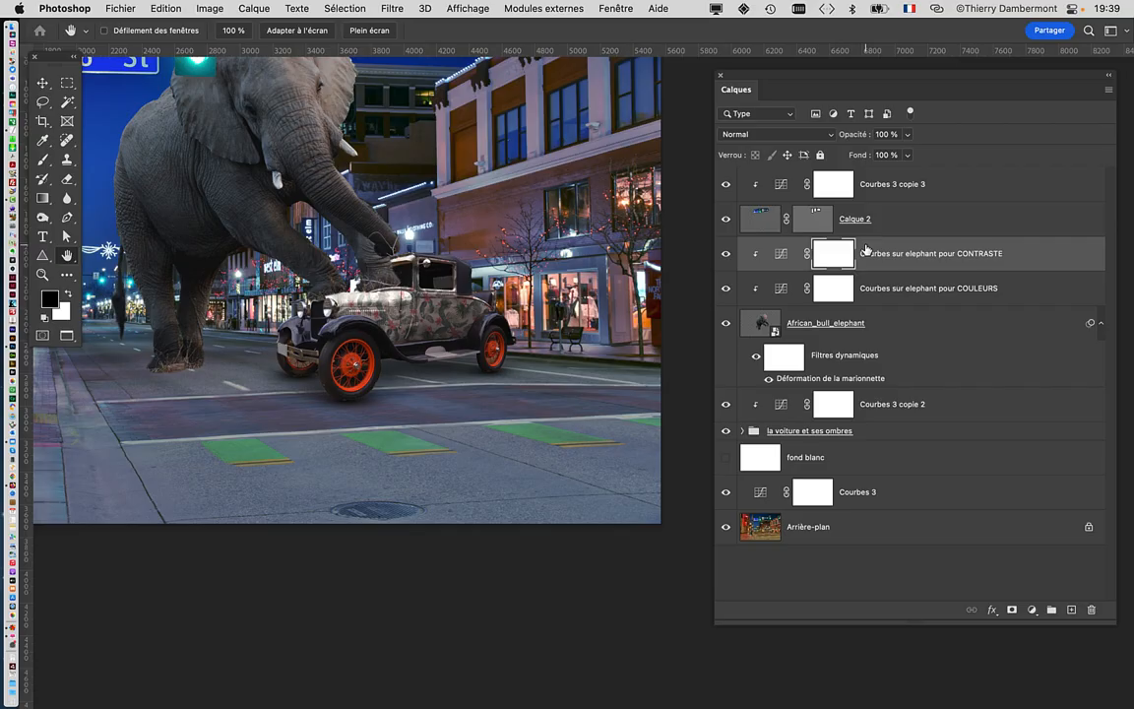
pyautogui.doubleClick(788, 248)
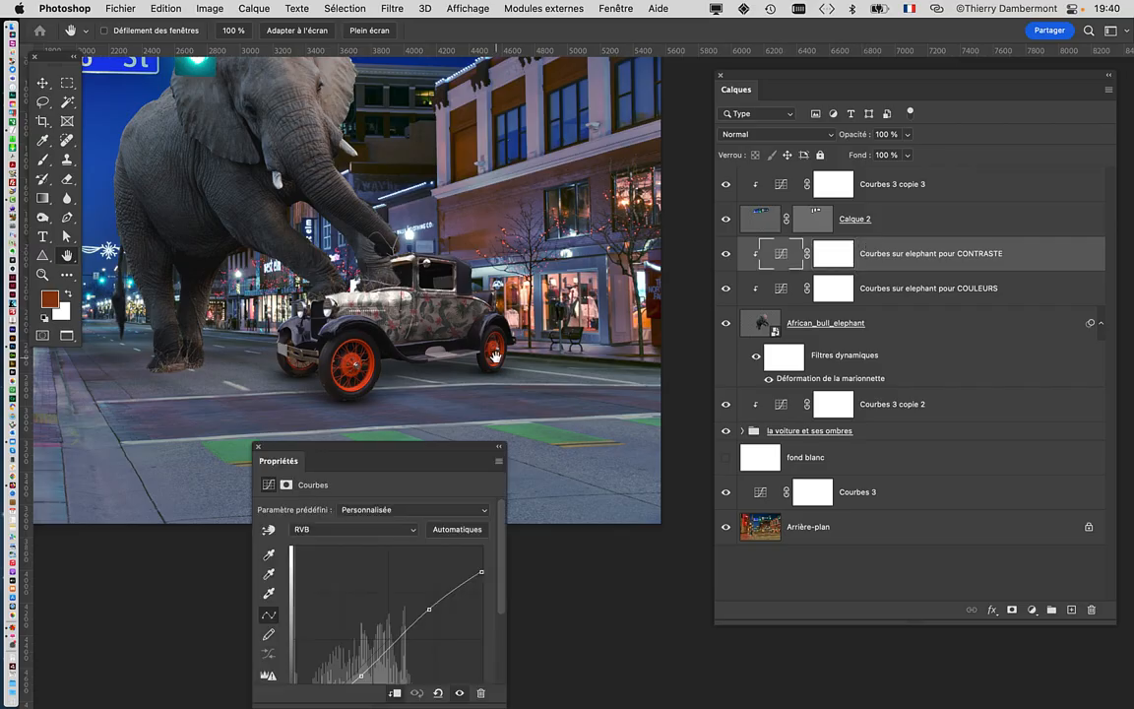
pyautogui.moveTo(454, 450); pyautogui.dragTo(591, 110)
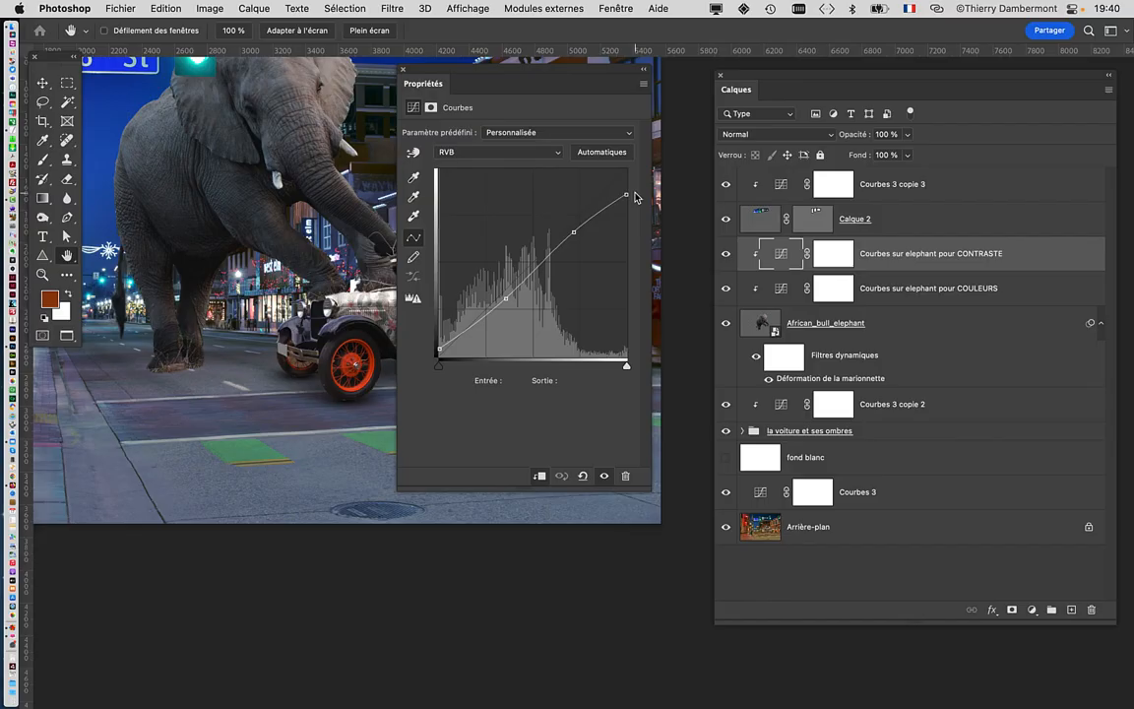
pyautogui.moveTo(538, 75); pyautogui.dragTo(625, 91)
pyautogui.moveTo(401, 176); pyautogui.dragTo(409, 245)
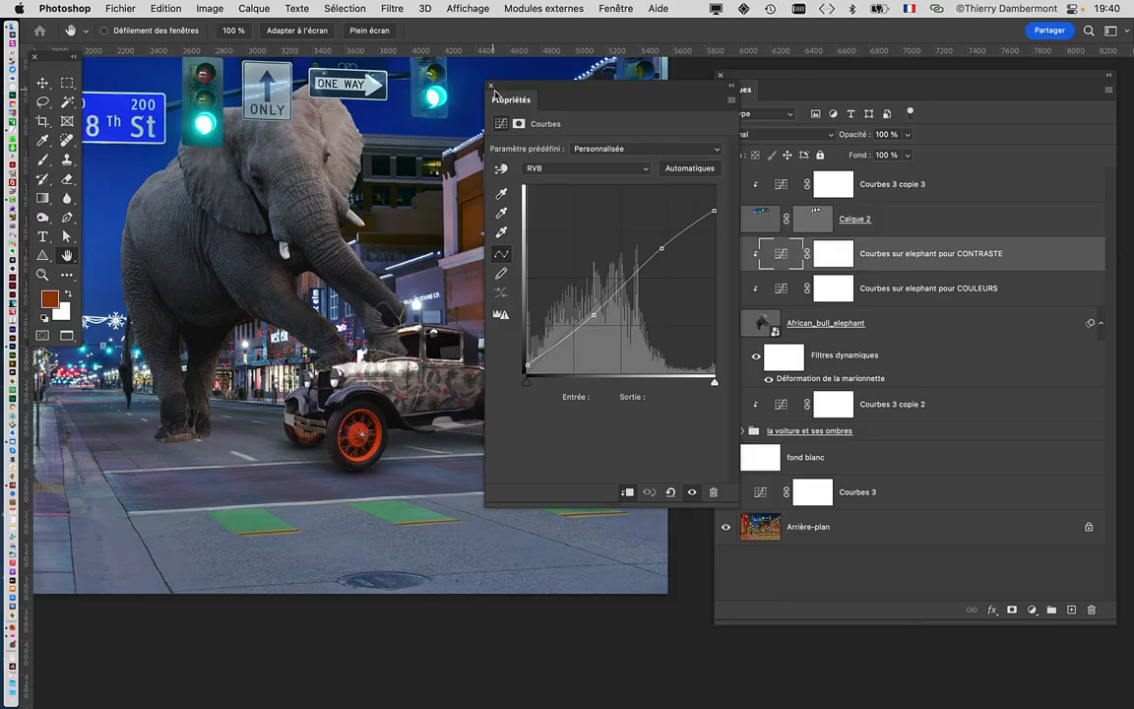
pyautogui.click(492, 87)
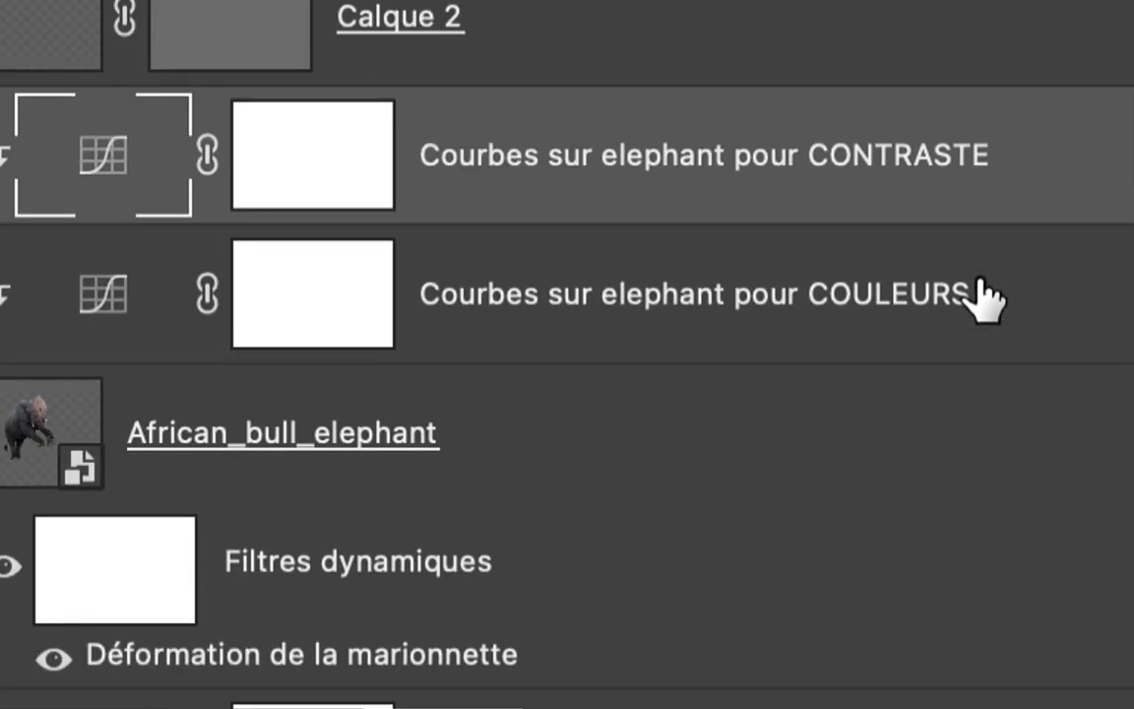
# - Open the elephant's COULEURS curve for grey-point sampling, with its settings and the layer list moved clear of the elephant
pyautogui.click(1113, 404)
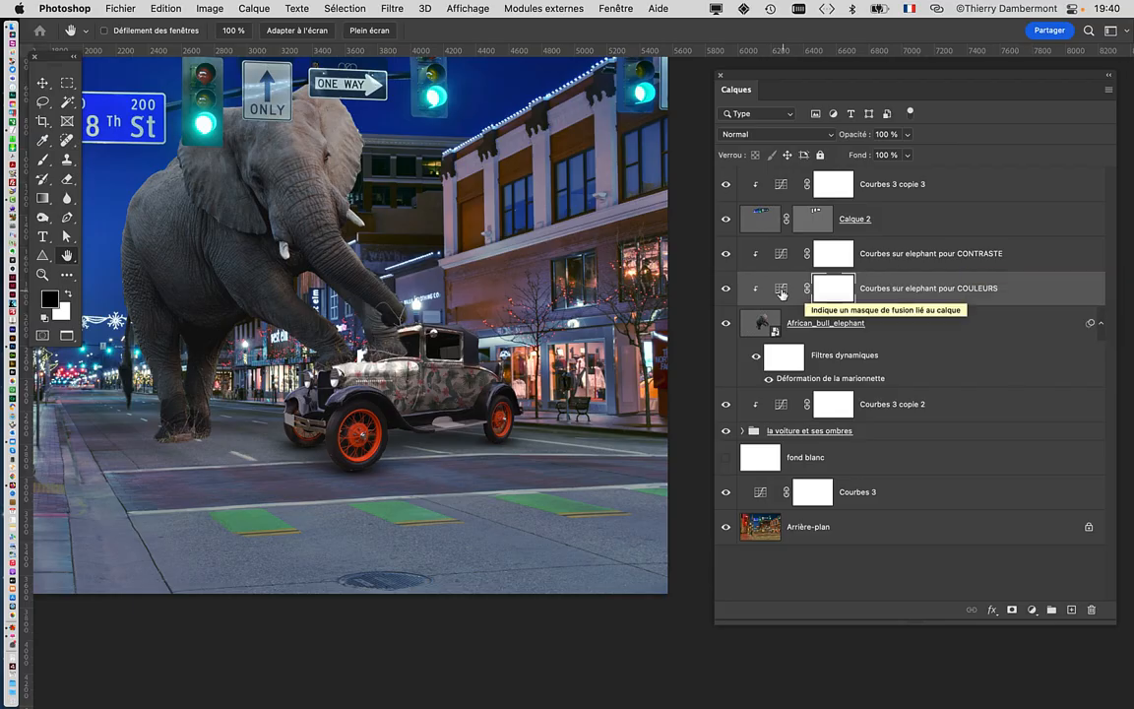
pyautogui.doubleClick(56, 282)
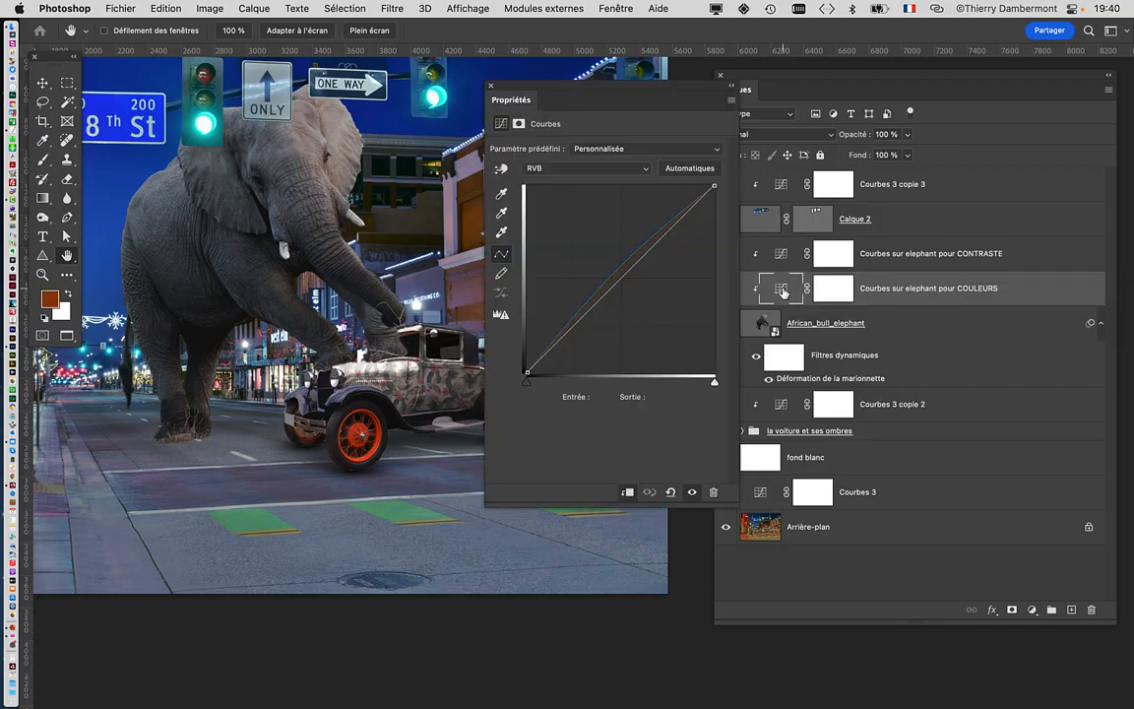
pyautogui.moveTo(758, 87); pyautogui.dragTo(993, 123)
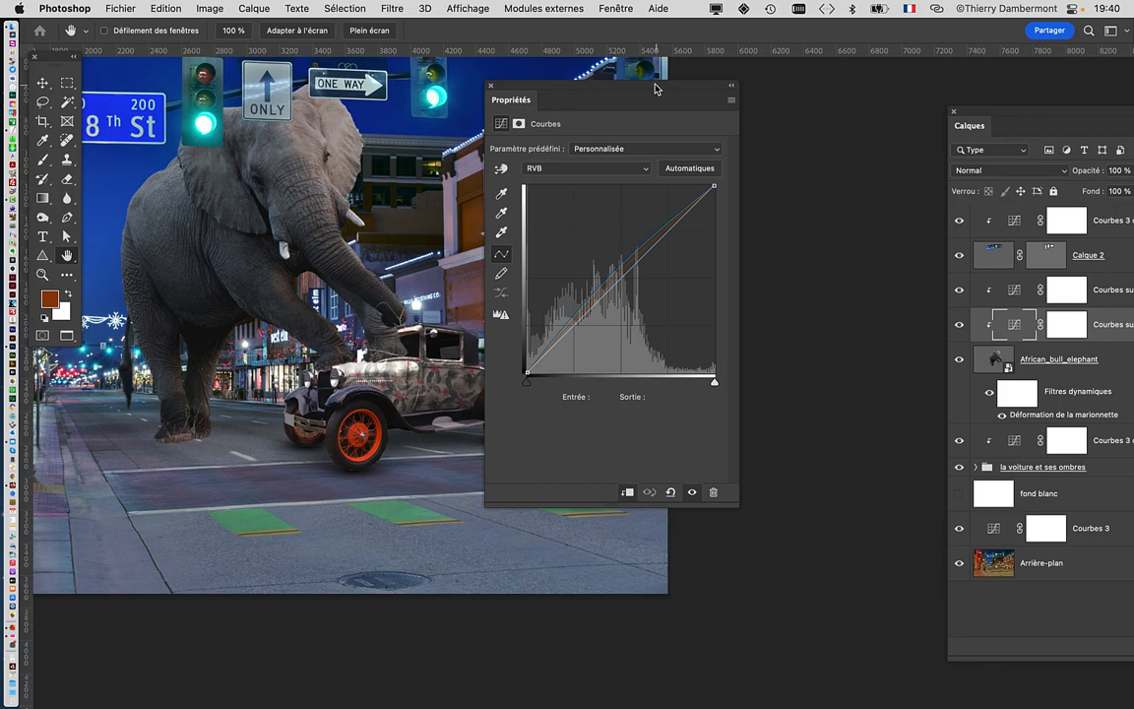
pyautogui.moveTo(655, 88); pyautogui.dragTo(805, 80)
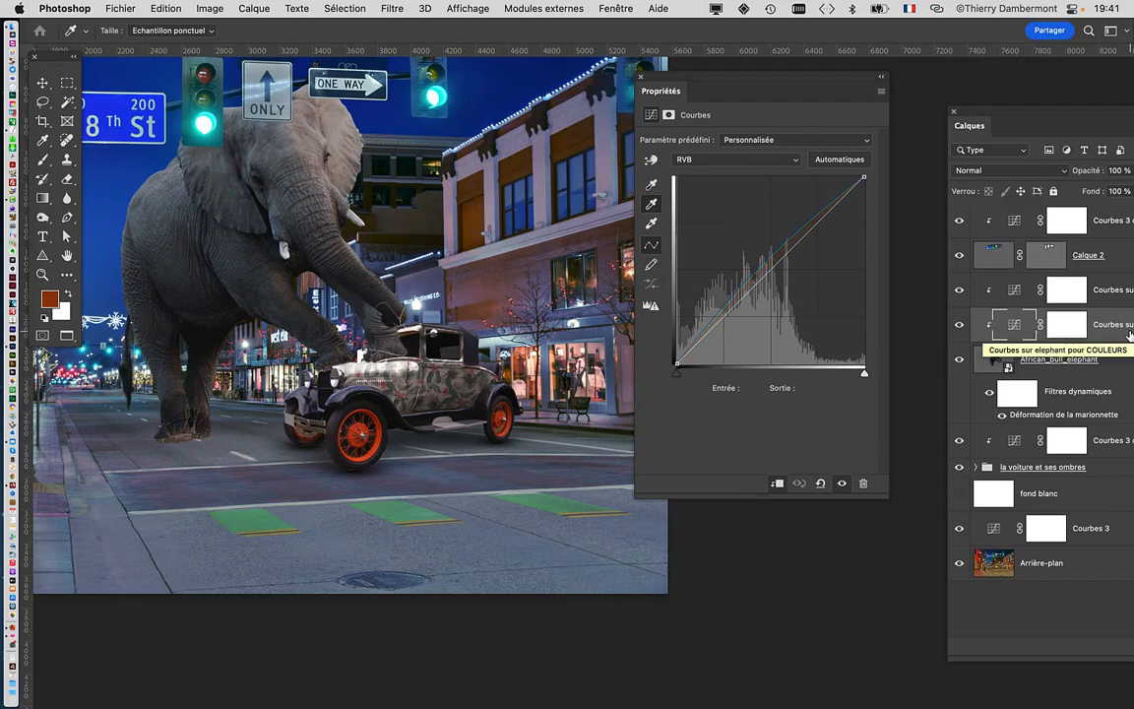
# - Compare the elephant's CONTRASTE and COULEURS curves layers by alternating between them, finishing with COULEURS selected
pyautogui.moveTo(965, 113); pyautogui.dragTo(136, 99)
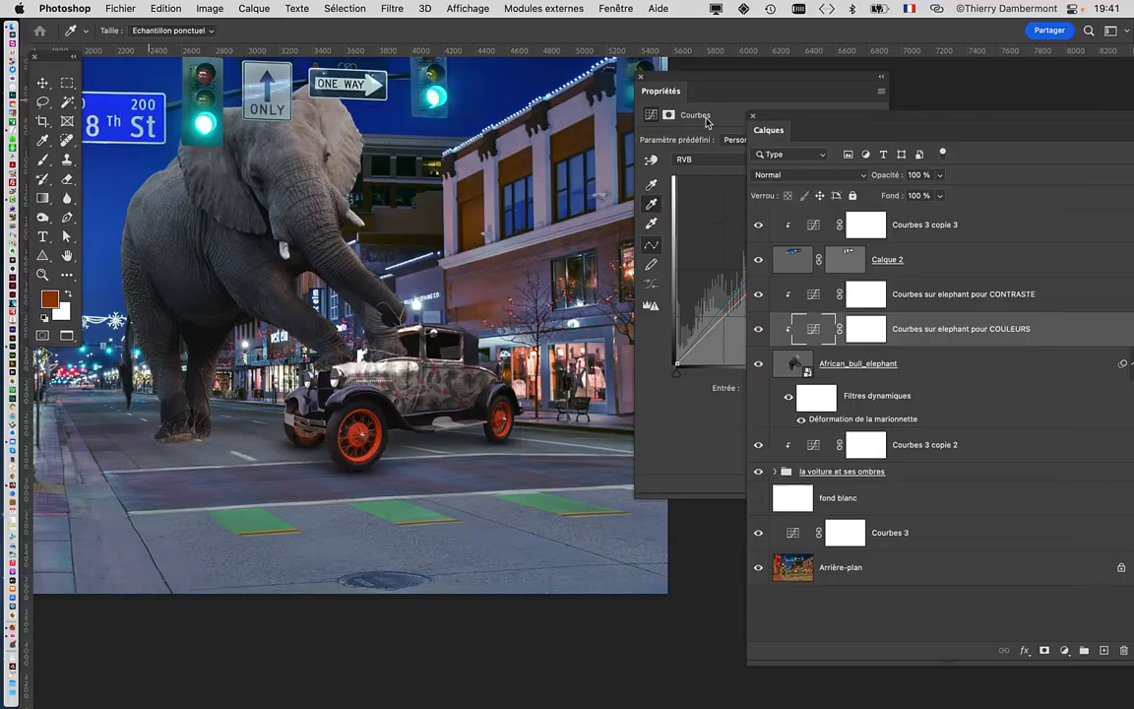
pyautogui.moveTo(679, 111); pyautogui.dragTo(150, 77)
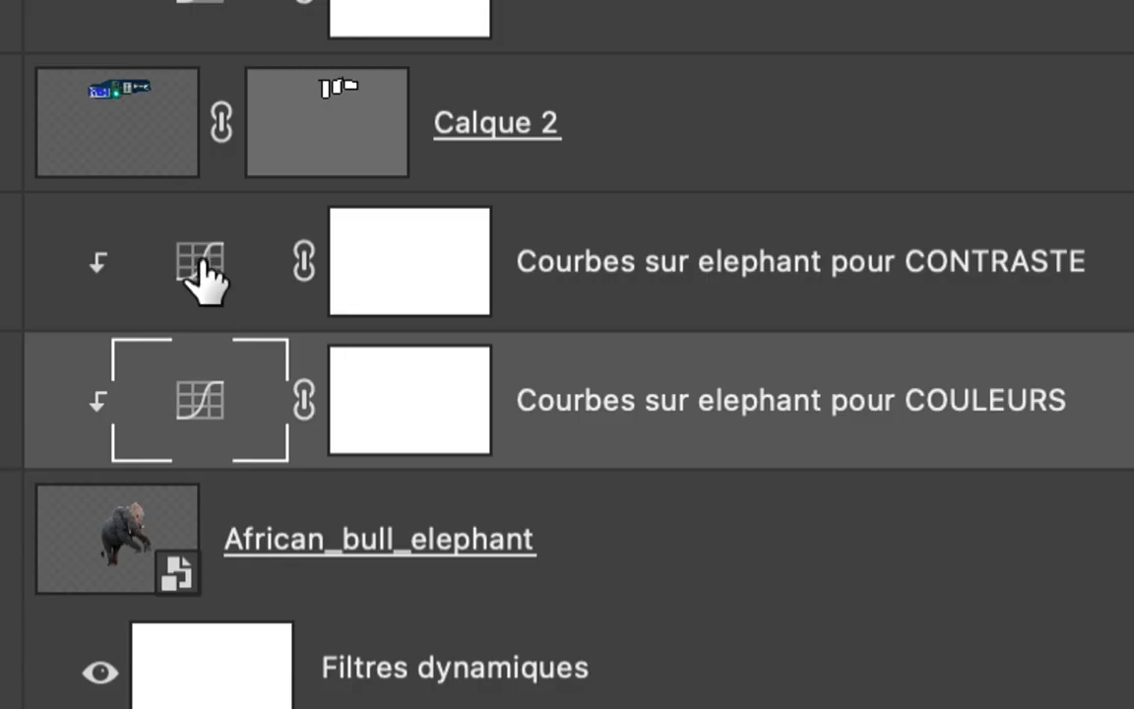
pyautogui.click(204, 263)
pyautogui.click(204, 366)
pyautogui.click(205, 275)
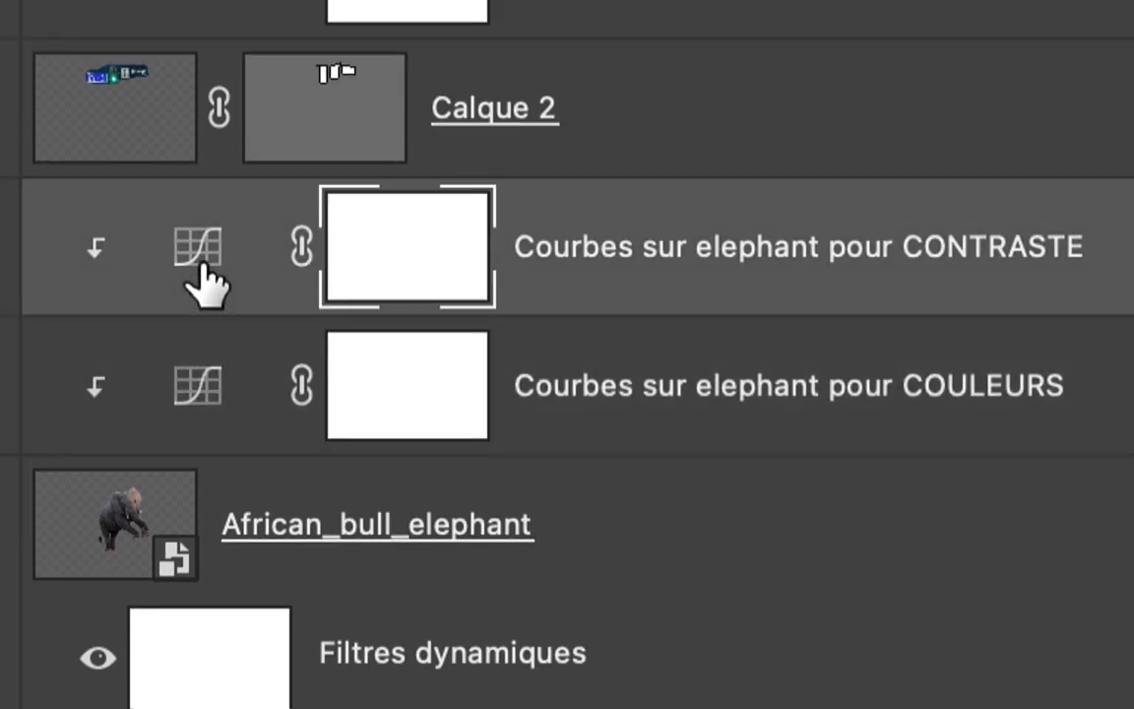
pyautogui.click(200, 377)
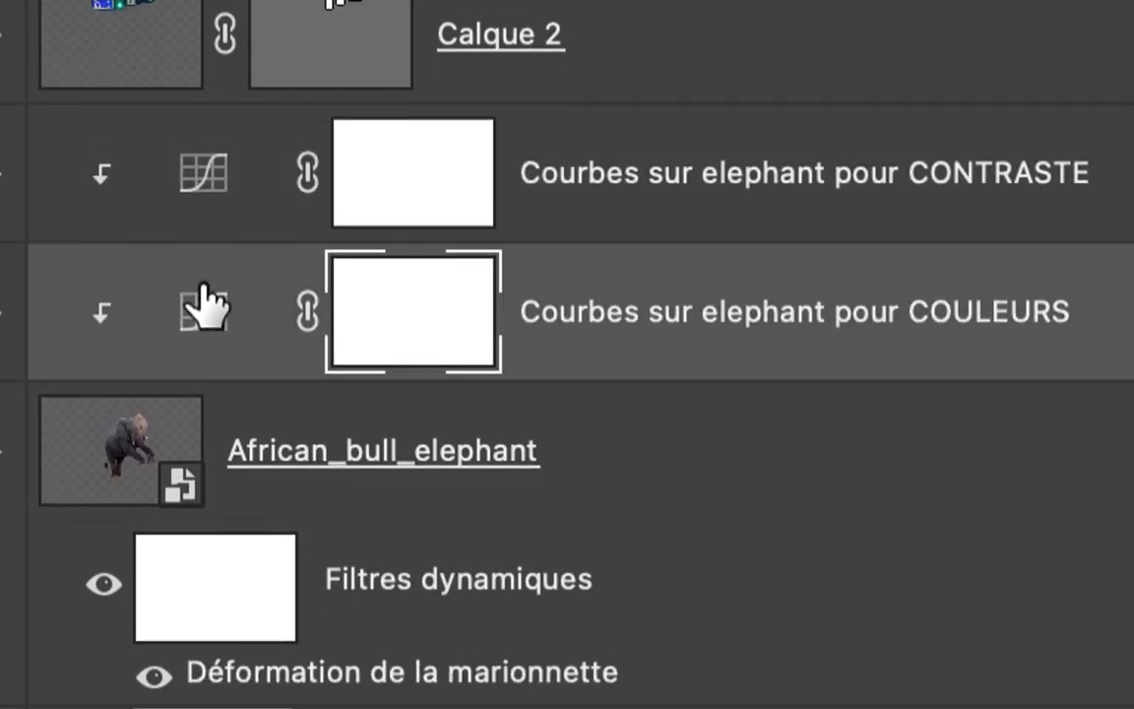
pyautogui.click(204, 192)
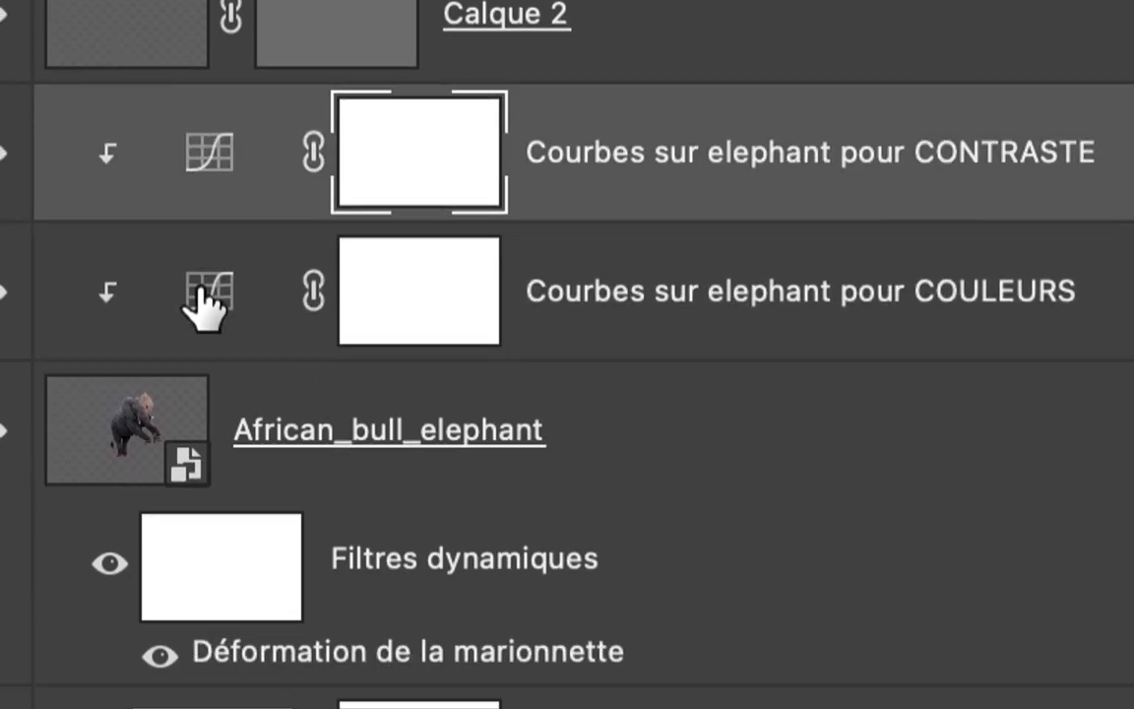
pyautogui.click(204, 305)
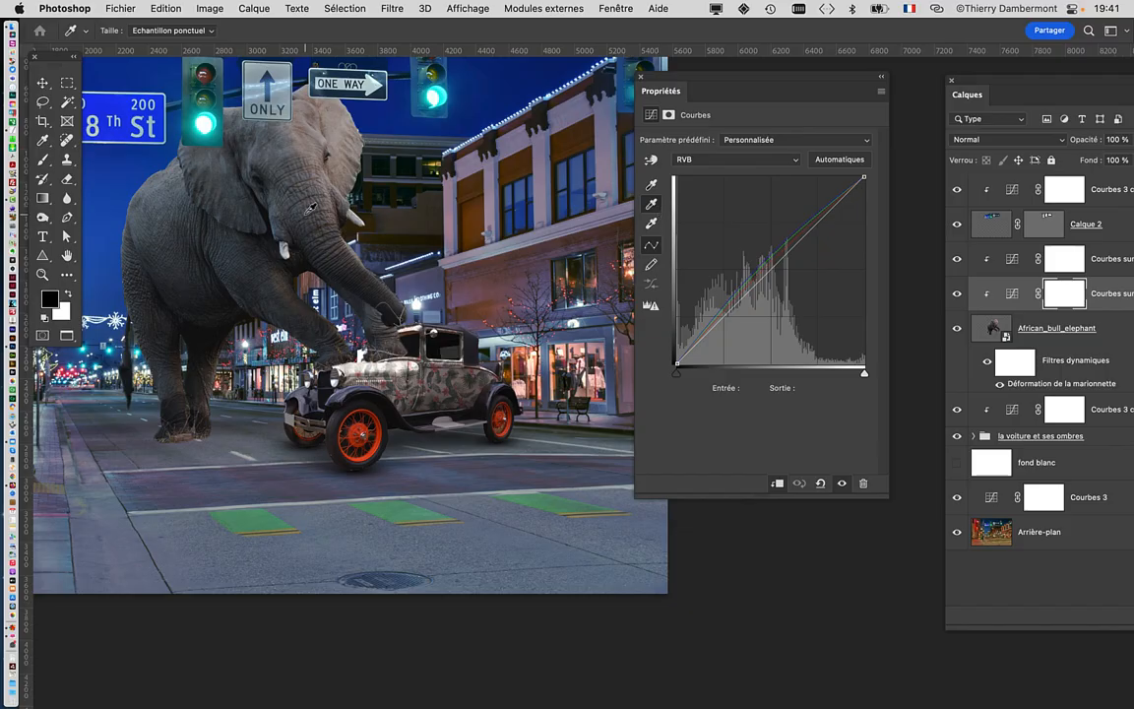
# - Resample the grey point of the elephant's COULEURS curve at several spots on its forehead and upper trunk
pyautogui.click(298, 208)
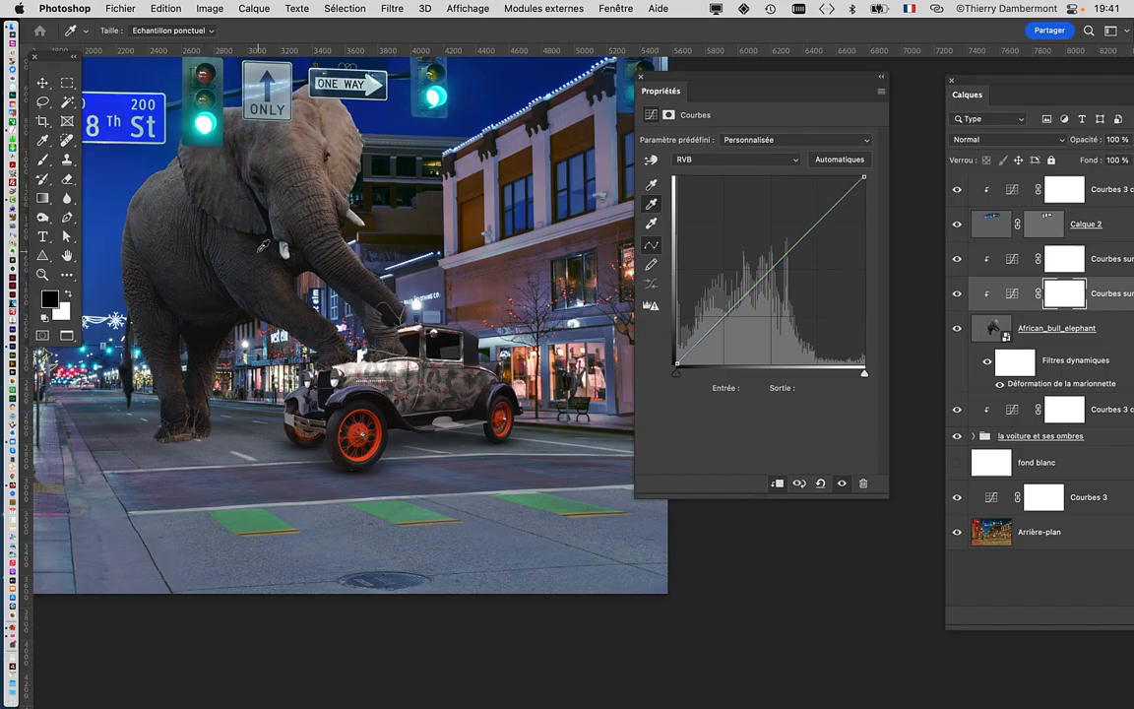
pyautogui.click(418, 216)
pyautogui.click(421, 209)
pyautogui.click(397, 213)
pyautogui.click(387, 201)
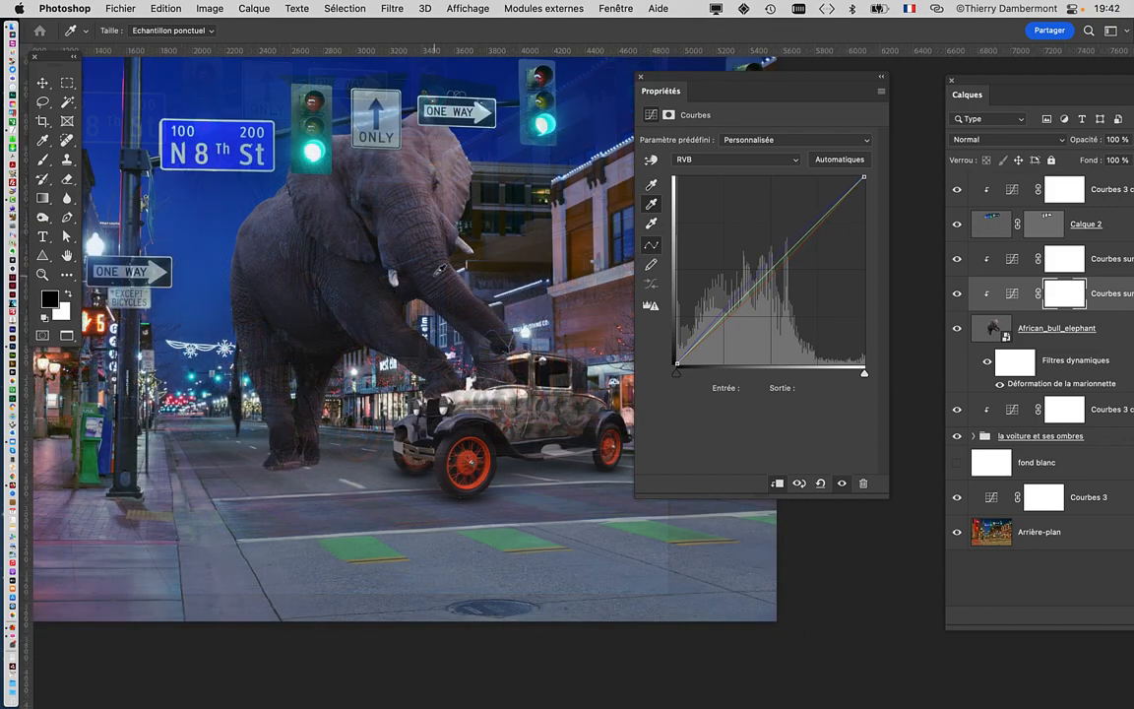
# - Examine the elephant's colour balance against the whole street scene, with the curve settings moved aside and closed
pyautogui.scroll(-2, 442, 278)
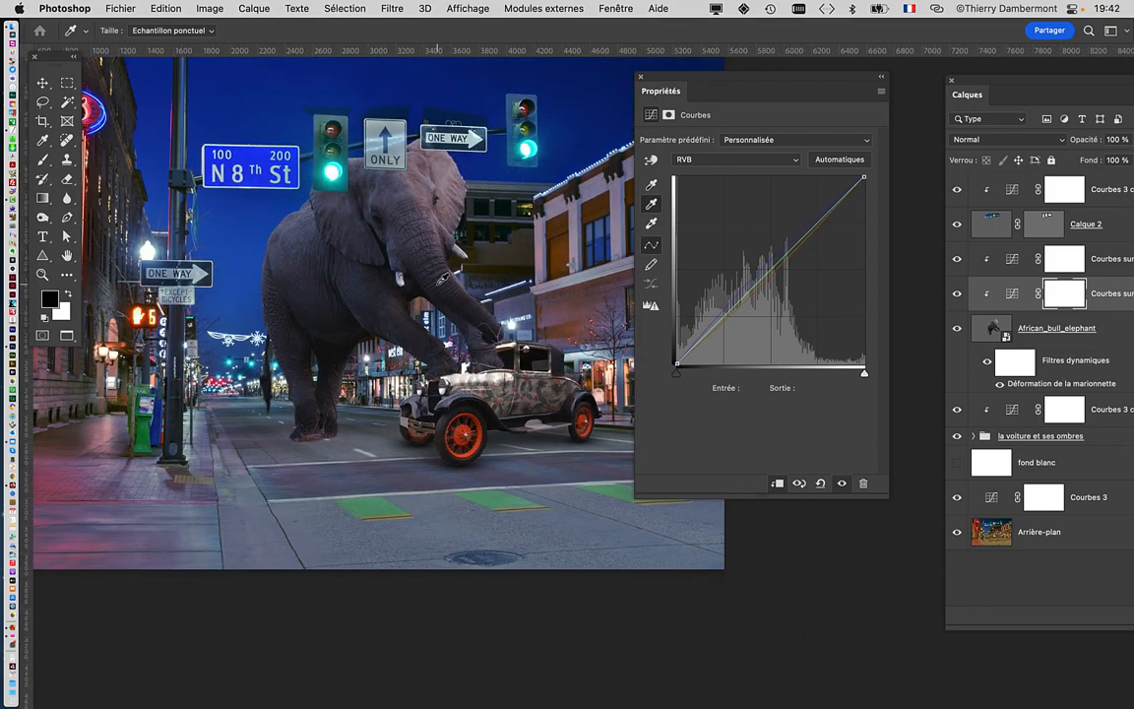
pyautogui.scroll(-1, 442, 278)
pyautogui.moveTo(438, 298); pyautogui.dragTo(464, 329)
pyautogui.moveTo(731, 78); pyautogui.dragTo(902, 63)
pyautogui.moveTo(452, 234); pyautogui.dragTo(485, 236)
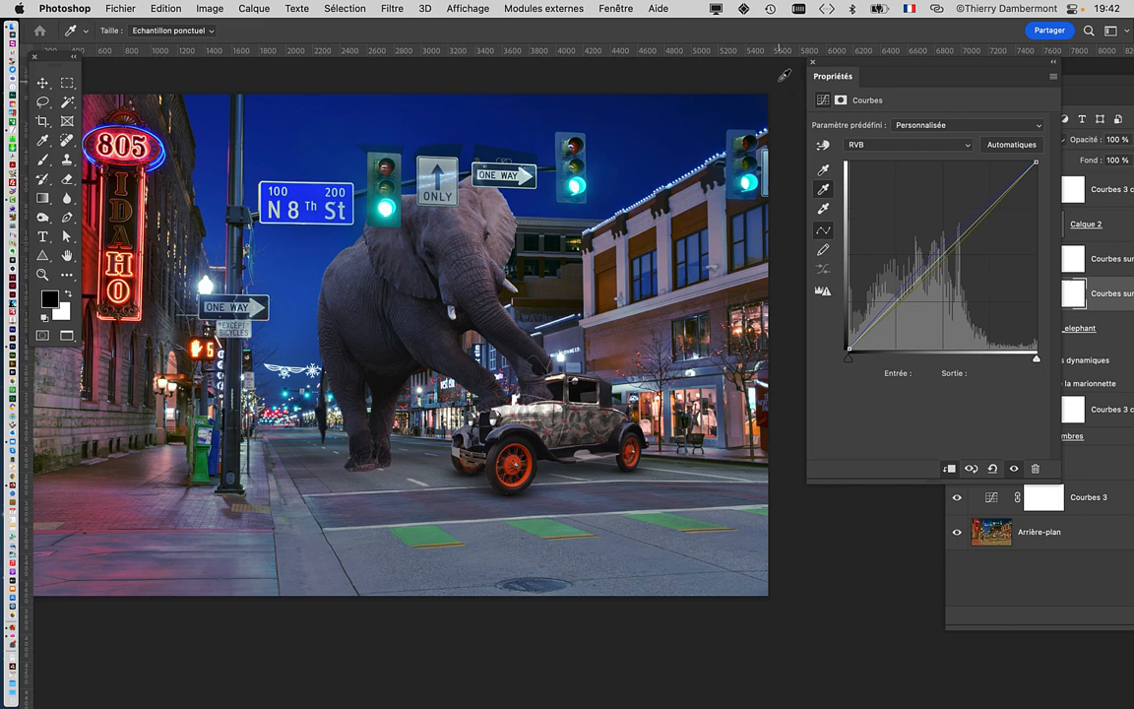
pyautogui.click(813, 62)
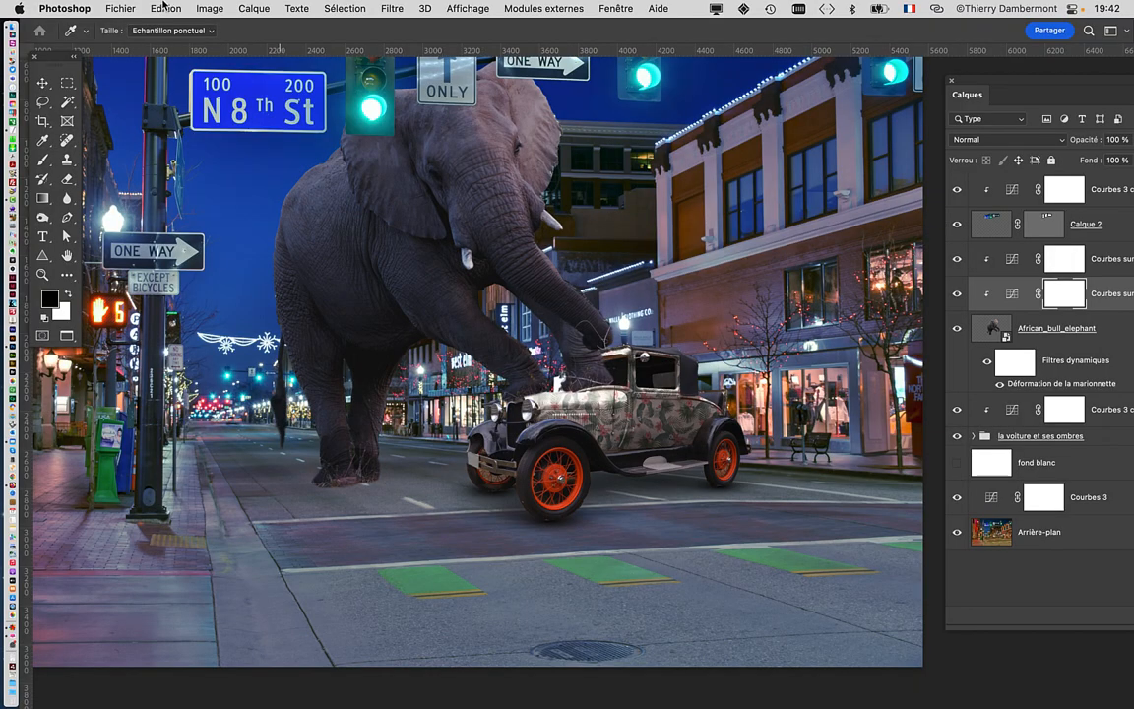
# - Save the composite as architecture-buildings-city-10.psd in Photoshop format with maximised compatibility
pyautogui.click(120, 7)
pyautogui.click(148, 158)
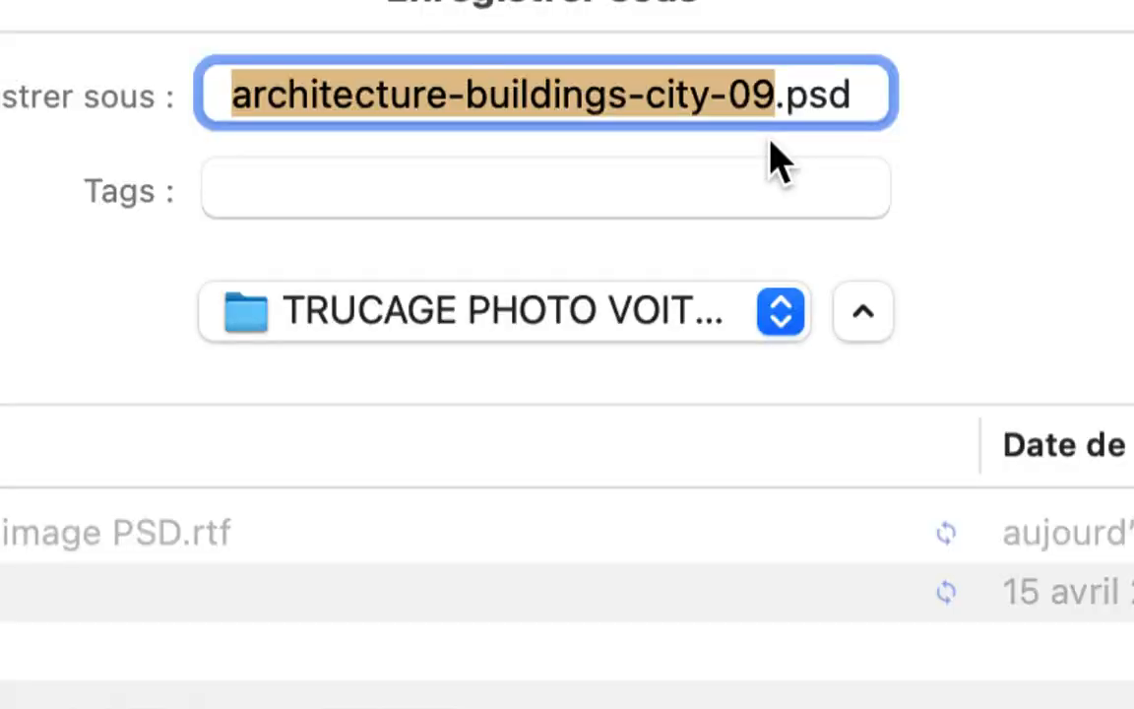
pyautogui.click(763, 119)
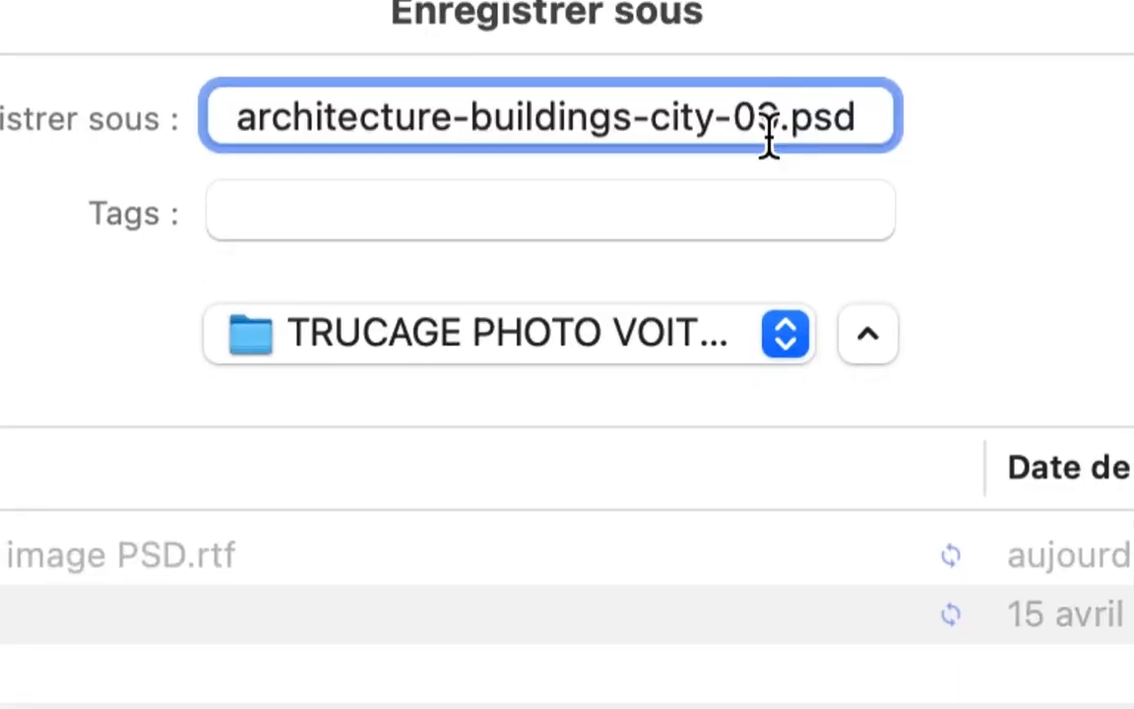
pyautogui.press('BackSpace')
pyautogui.press('BackSpace')
pyautogui.write('10')
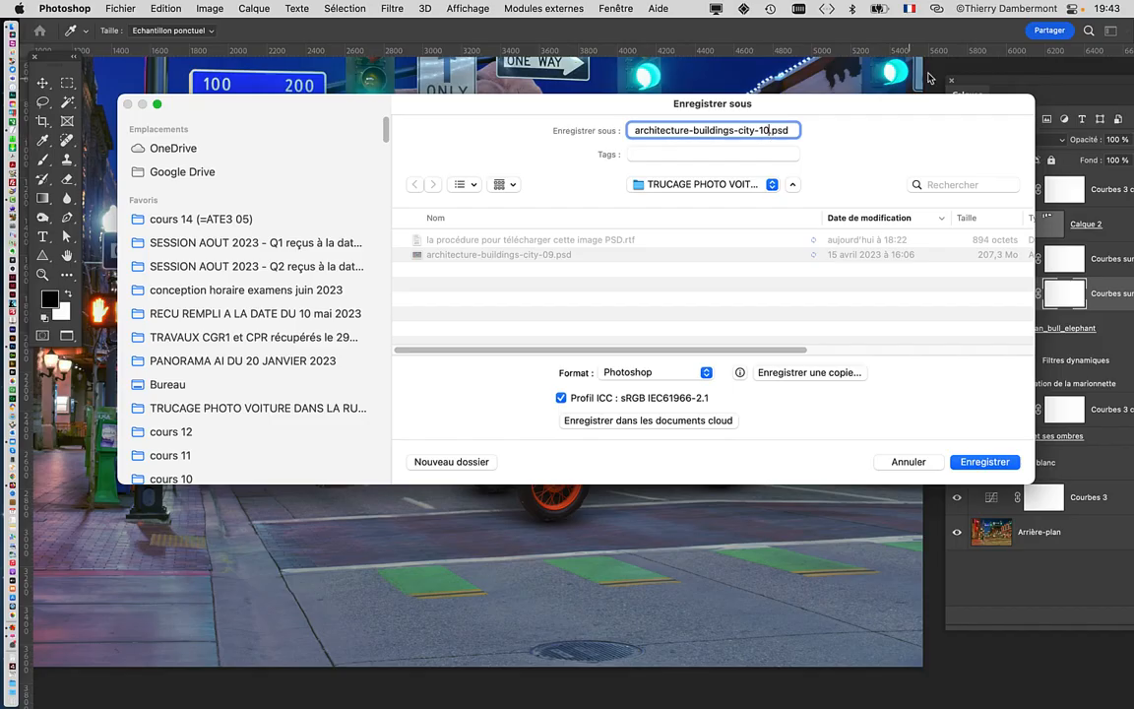
pyautogui.click(1010, 466)
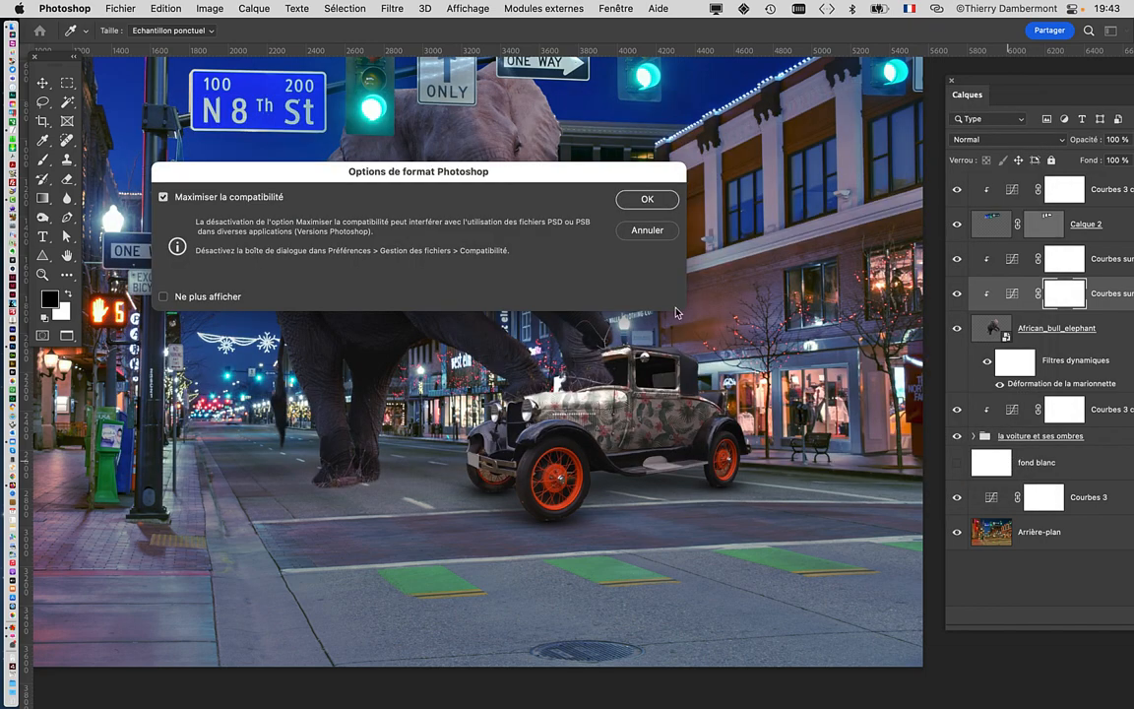
pyautogui.click(645, 199)
pyautogui.scroll(-1, 560, 335)
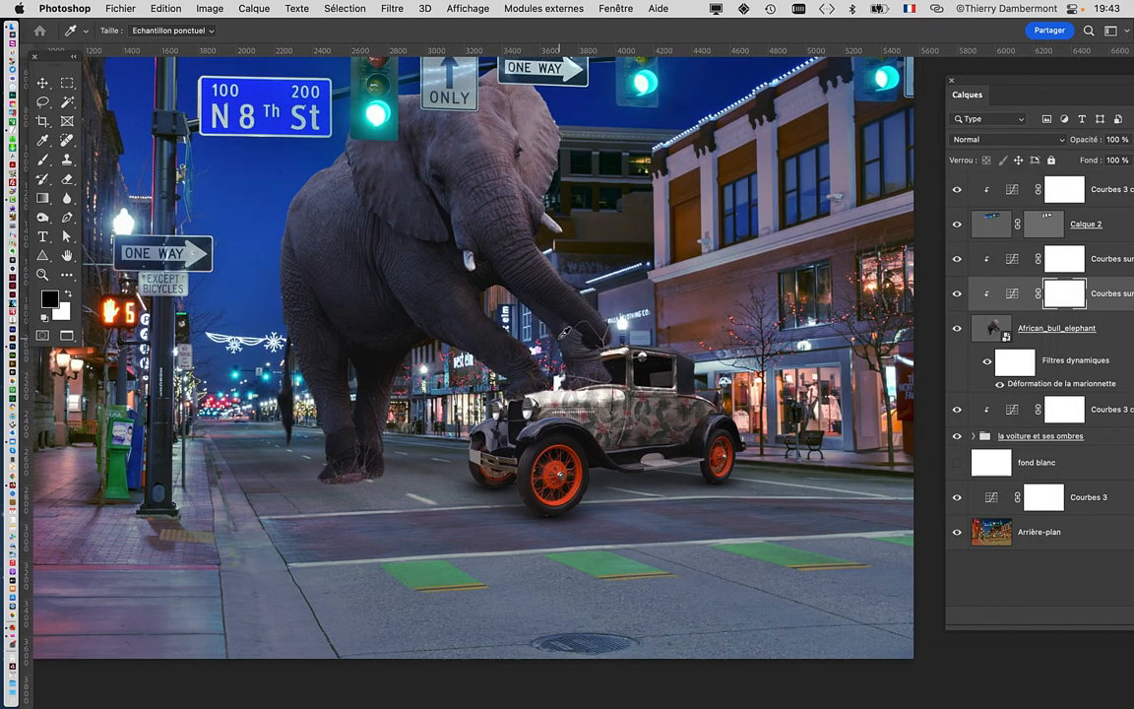